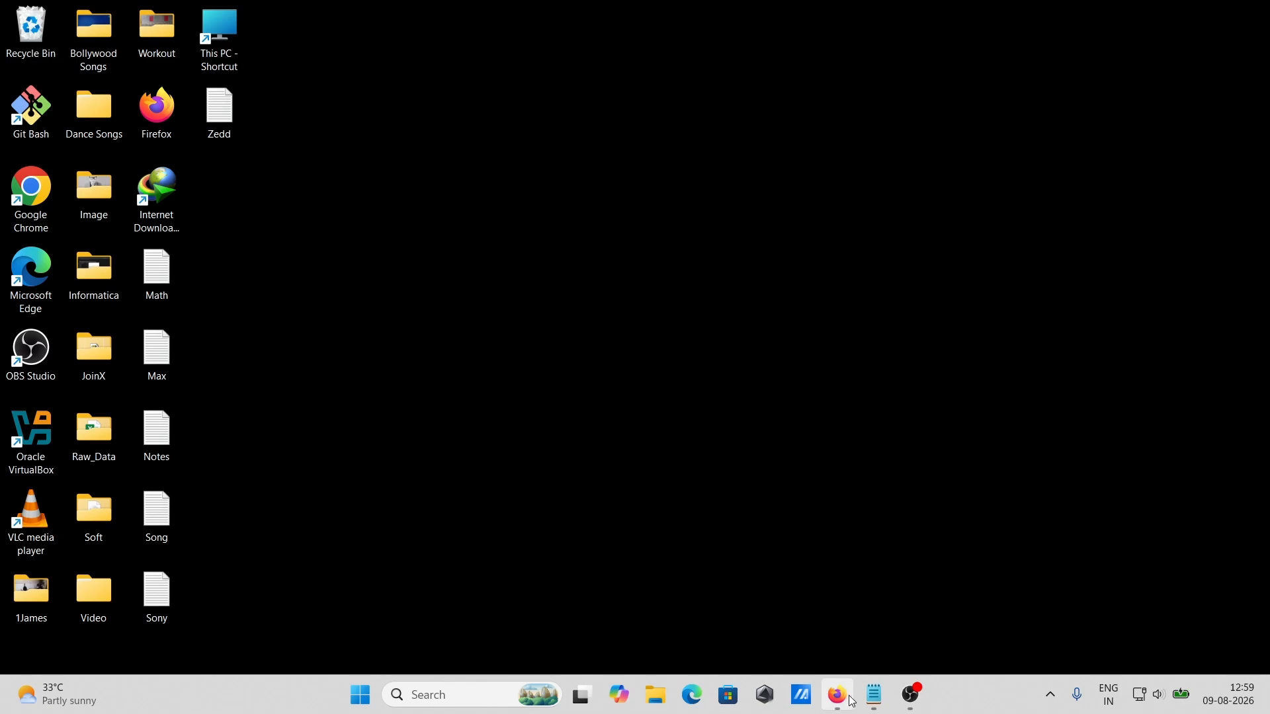
Step: Switch to Firefox and open the SQL Developer download page on Oracle's site from the search results
{"action": "left_click", "coordinate": [837, 695]}
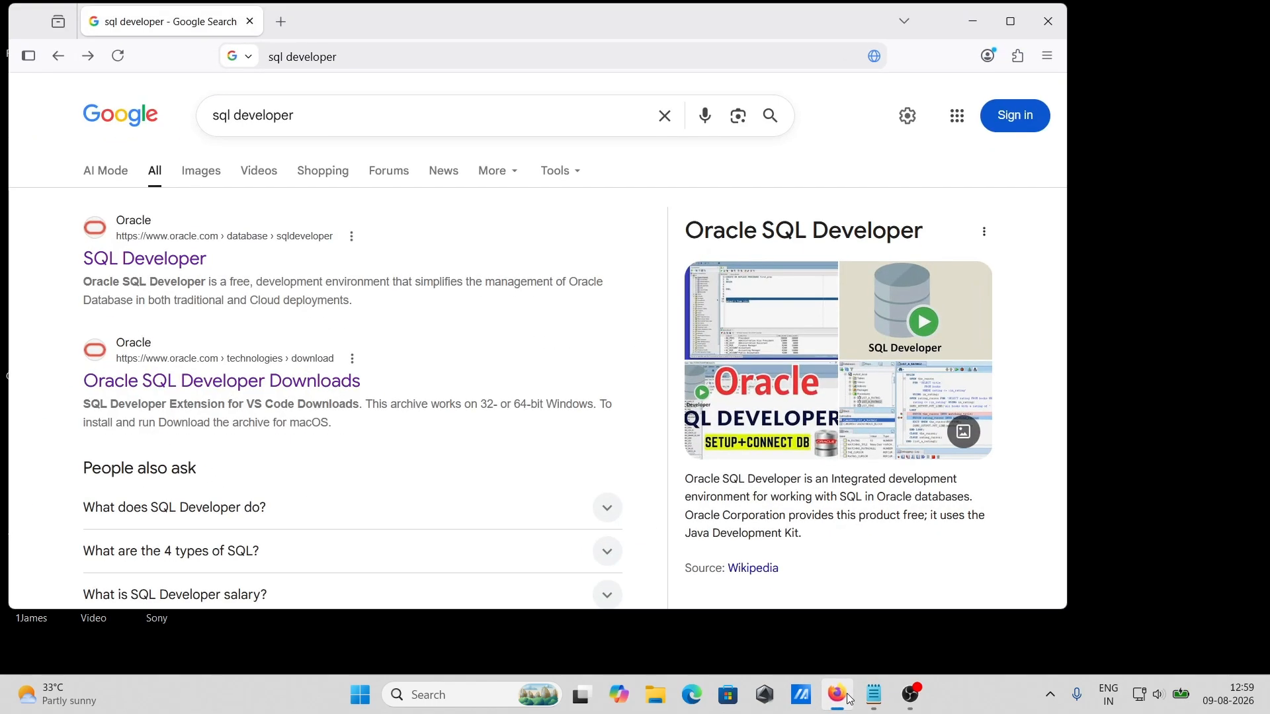
{"action": "left_click", "coordinate": [1009, 21]}
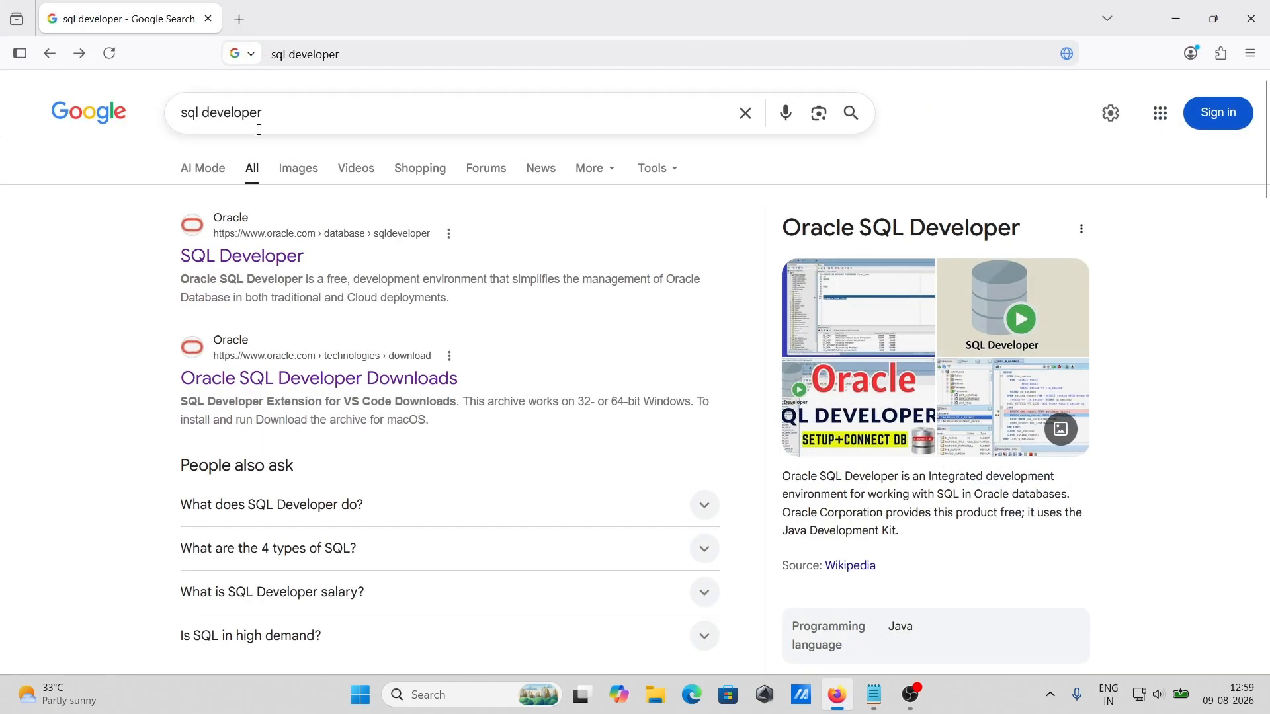
{"action": "left_click", "coordinate": [227, 265]}
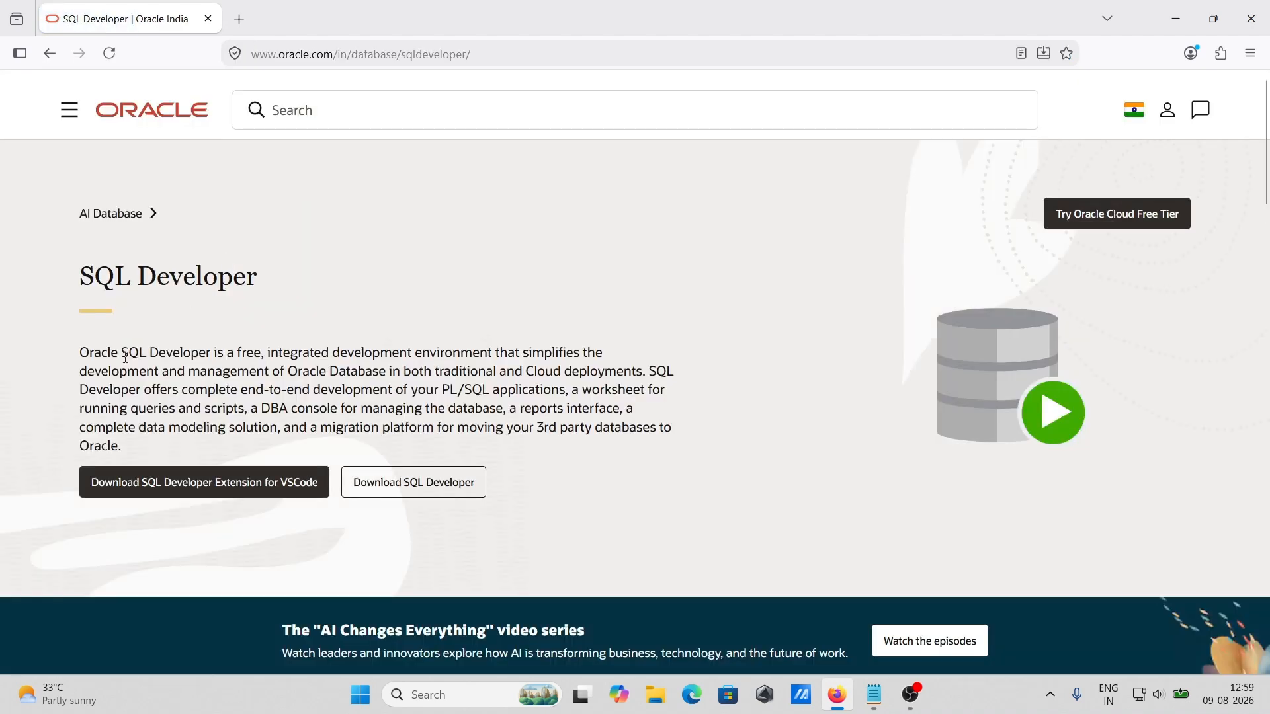
{"action": "left_click", "coordinate": [406, 494]}
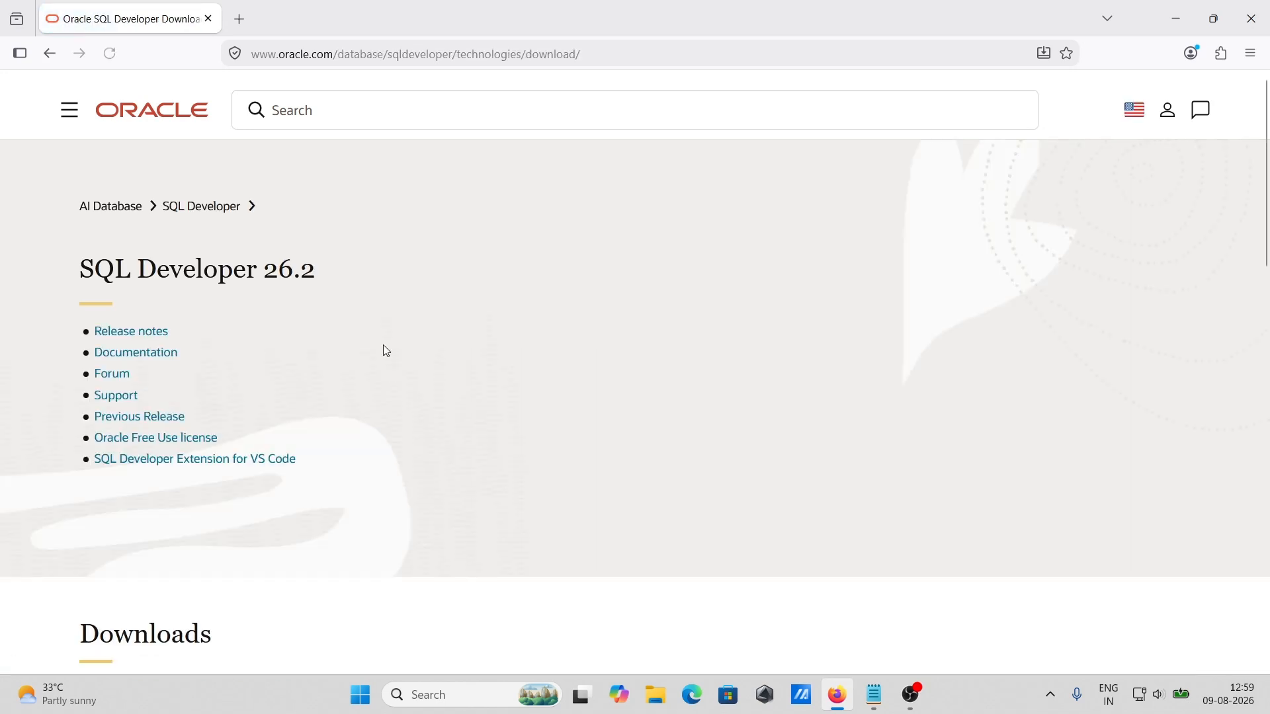
Step: Review the SQL Developer 26.2 downloads and download sqldeveloper-26.2.0.186.2220-x64.zip to the Downloads\Compressed folder
{"action": "left_click_drag", "start_coordinate": [325, 274], "coordinate": [76, 265]}
{"action": "left_click", "coordinate": [29, 252]}
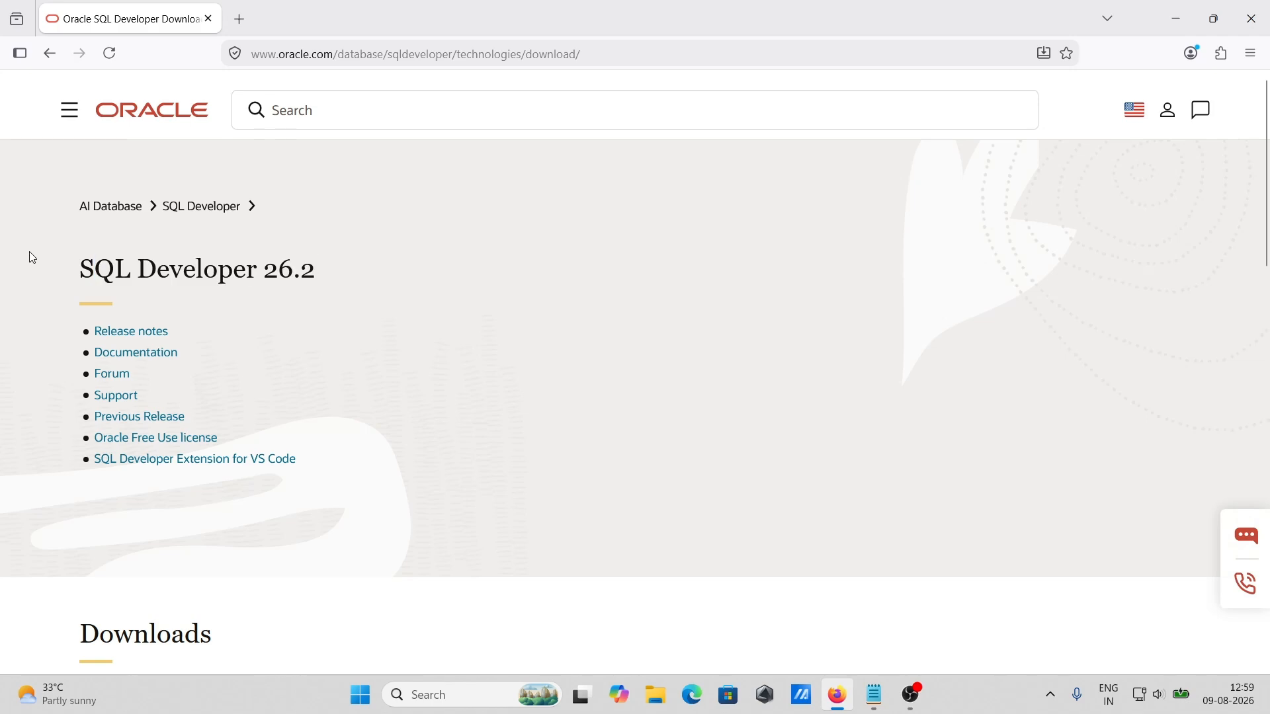
{"action": "scroll", "coordinate": [29, 251], "scroll_direction": "down", "scroll_amount": 7}
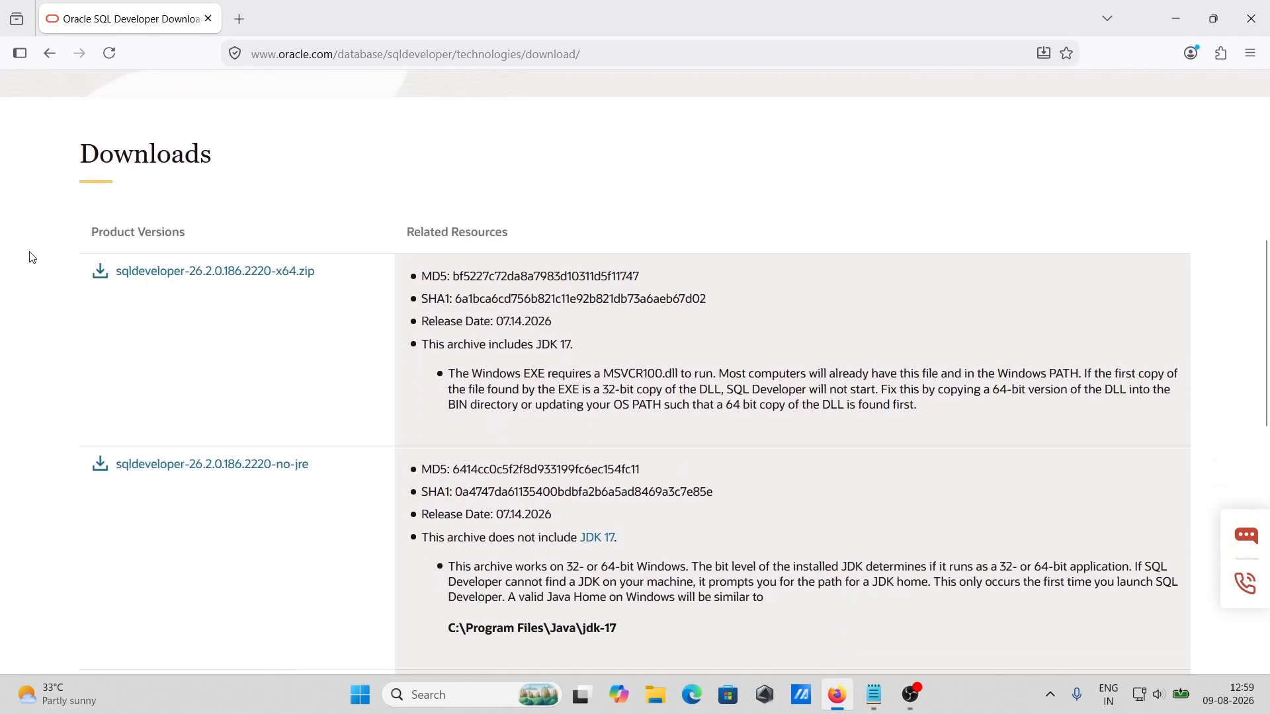
{"action": "scroll", "coordinate": [31, 258], "scroll_direction": "down", "scroll_amount": 1}
{"action": "scroll", "coordinate": [32, 257], "scroll_direction": "down", "scroll_amount": 2}
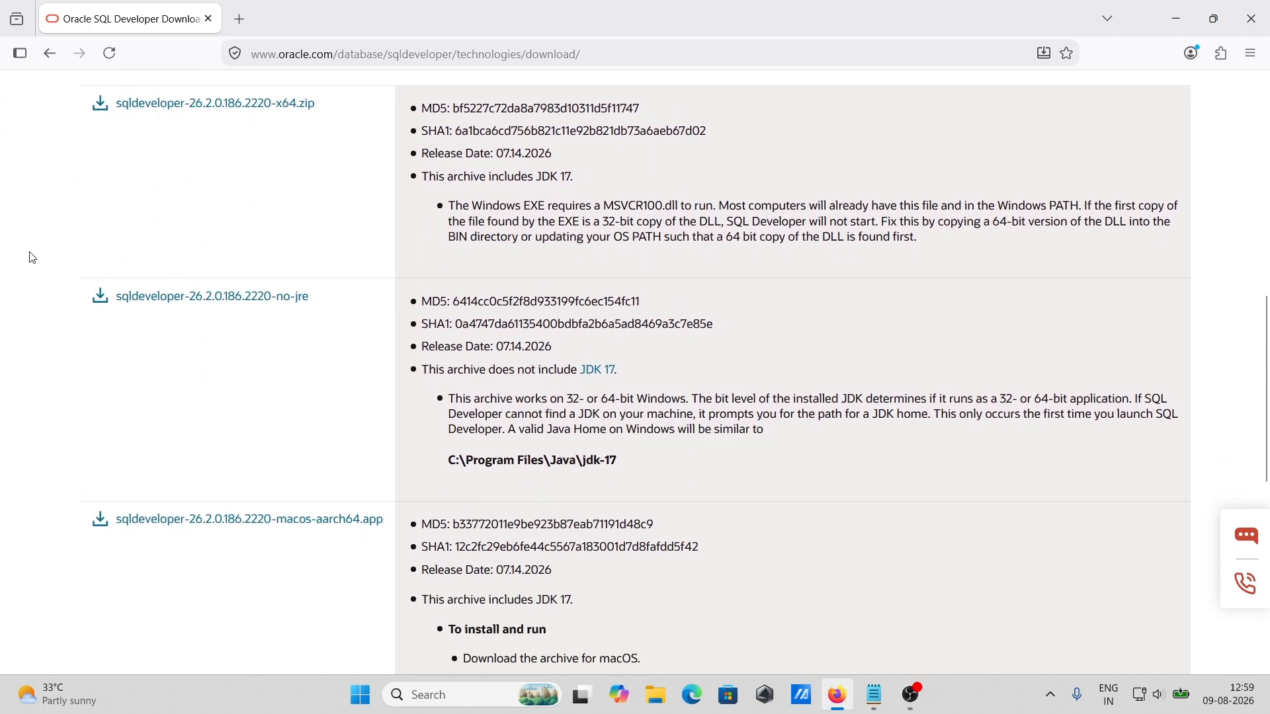
{"action": "scroll", "coordinate": [32, 257], "scroll_direction": "down", "scroll_amount": 5}
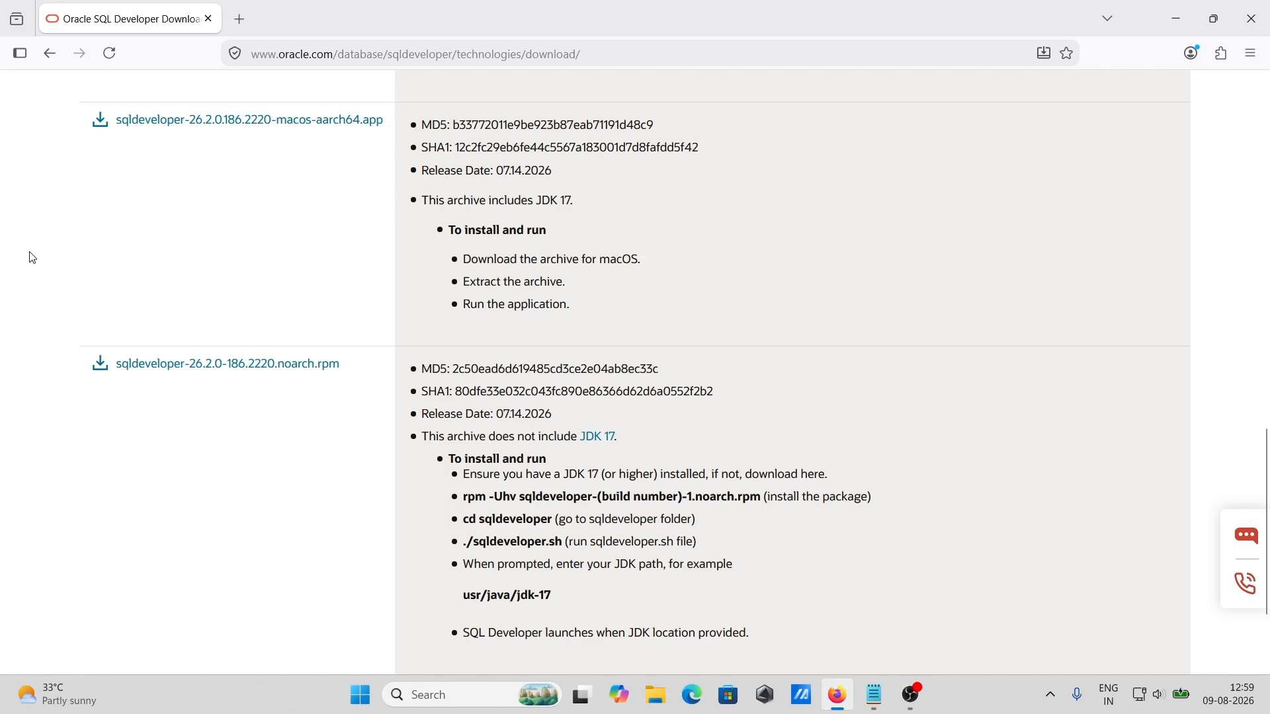
{"action": "scroll", "coordinate": [32, 257], "scroll_direction": "up", "scroll_amount": 10}
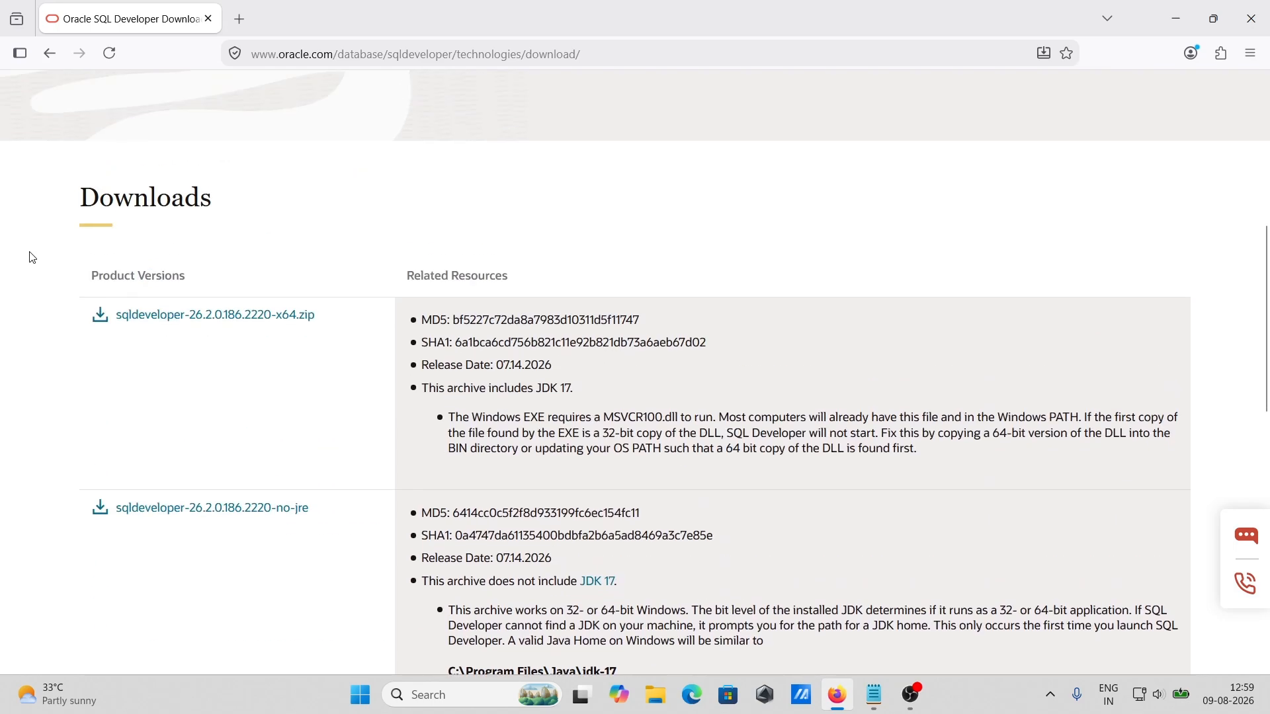
{"action": "left_click", "coordinate": [178, 320]}
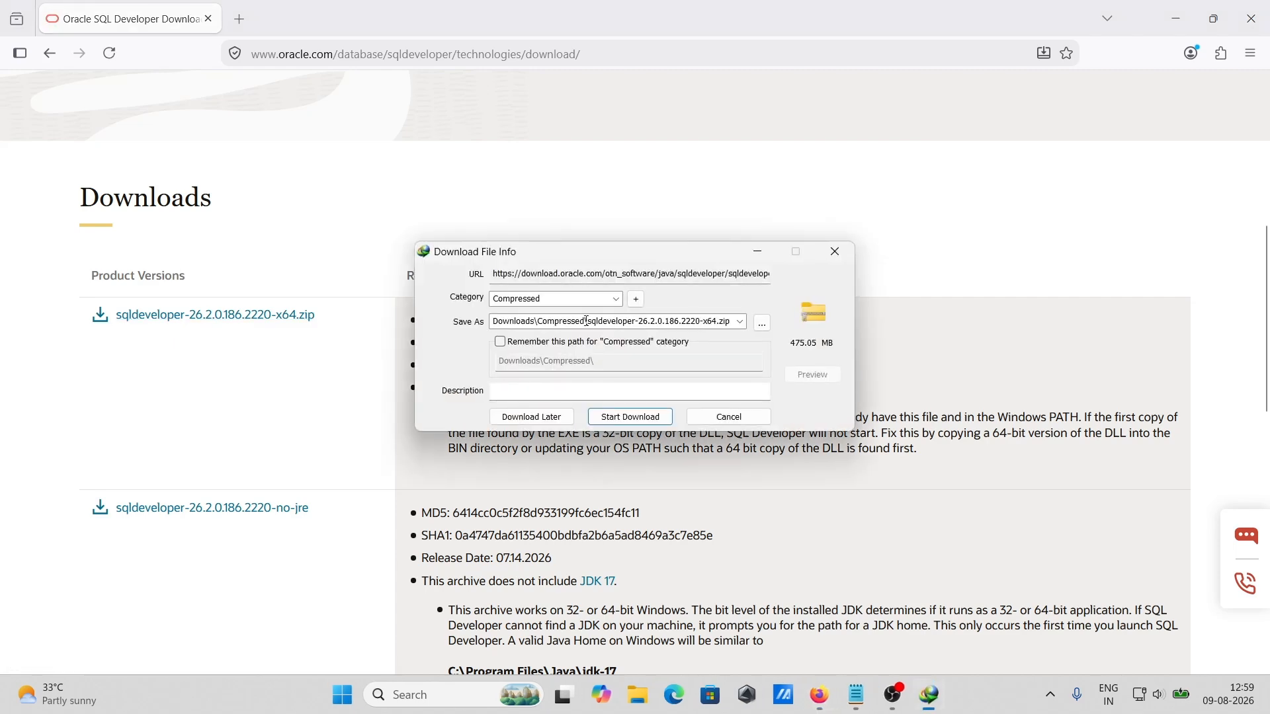
{"action": "left_click", "coordinate": [636, 417]}
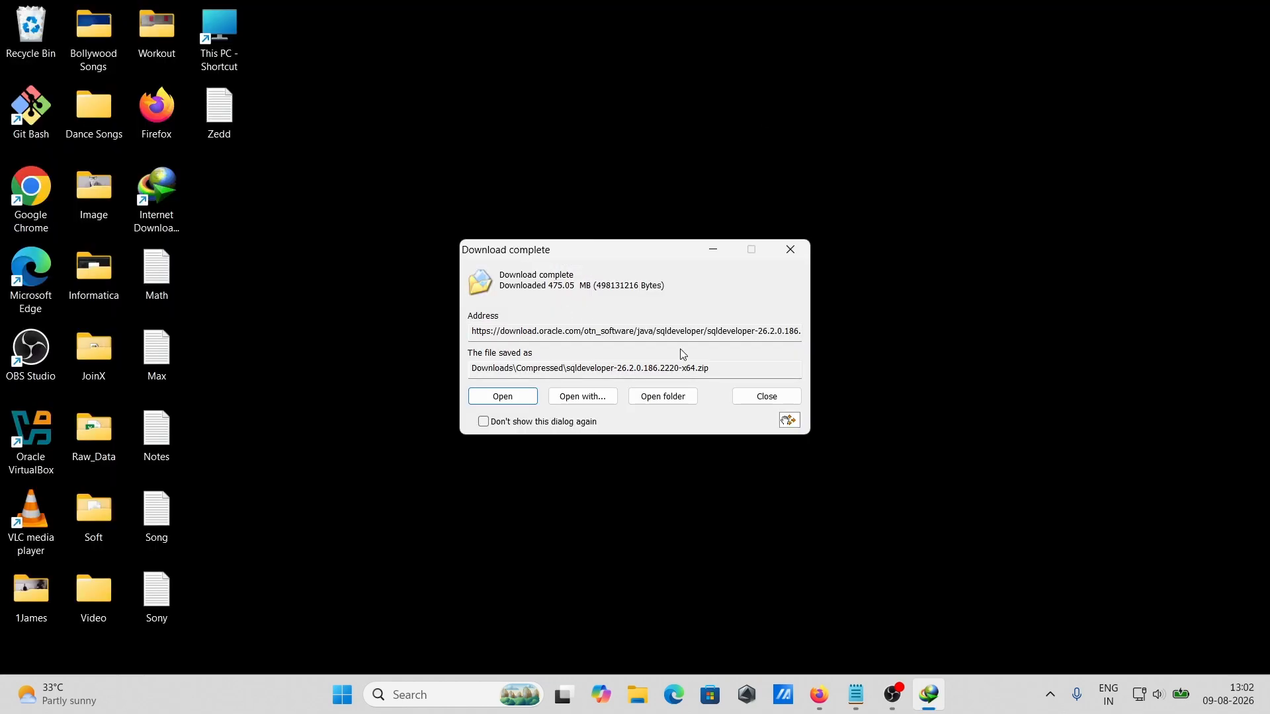
Step: Extract the downloaded sqldeveloper-26.2.0.186.2220-x64 archive into its default folder in Downloads\Compressed and close the extracted-files window
{"action": "left_click", "coordinate": [664, 400]}
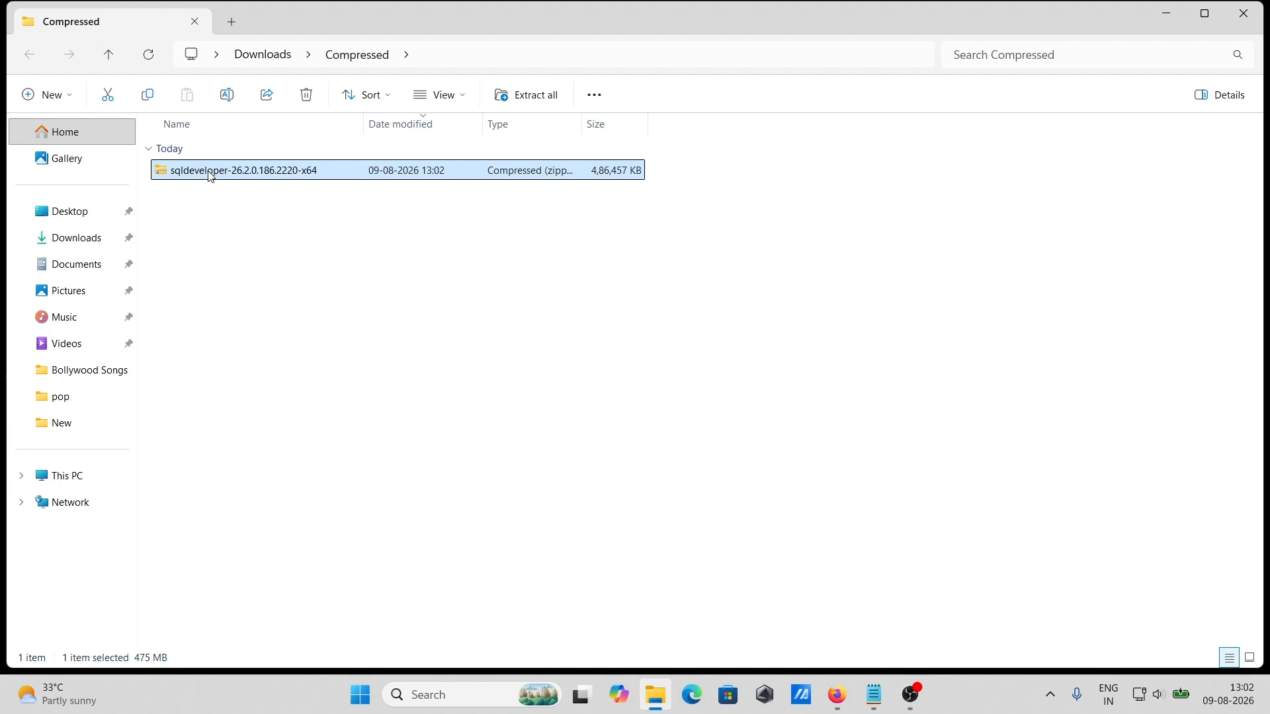
{"action": "right_click", "coordinate": [210, 176]}
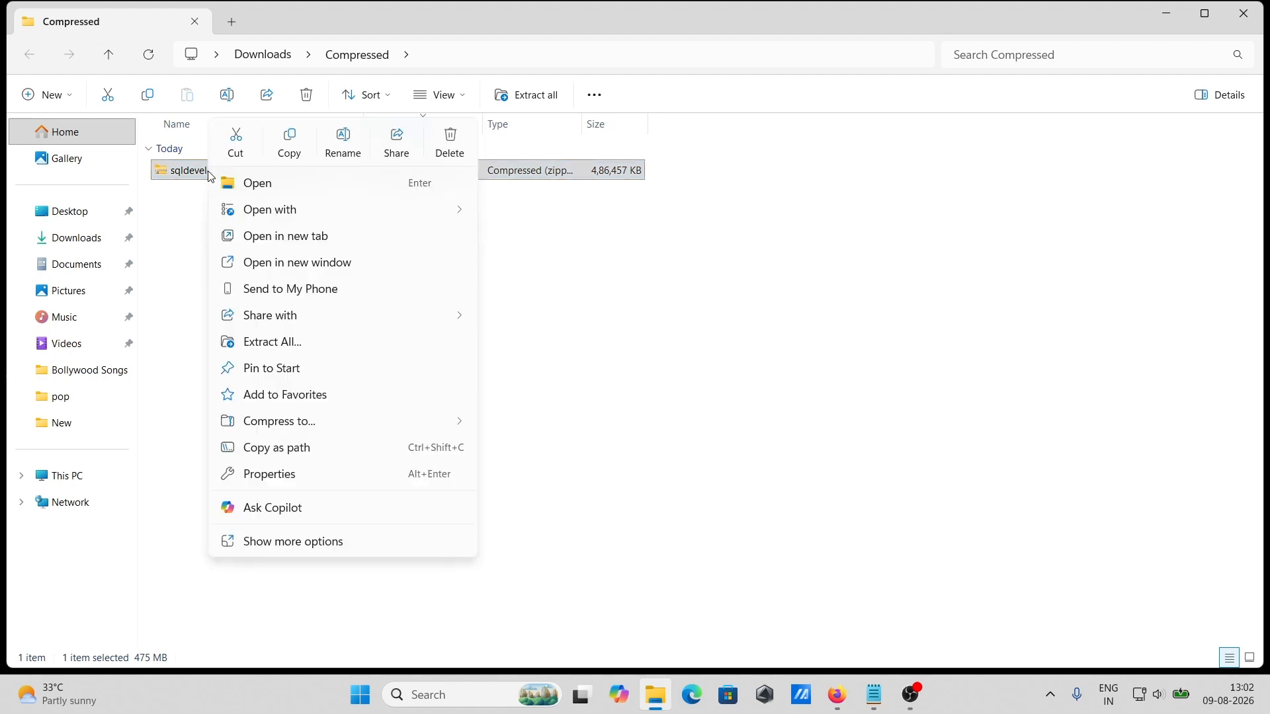
{"action": "left_click", "coordinate": [269, 351]}
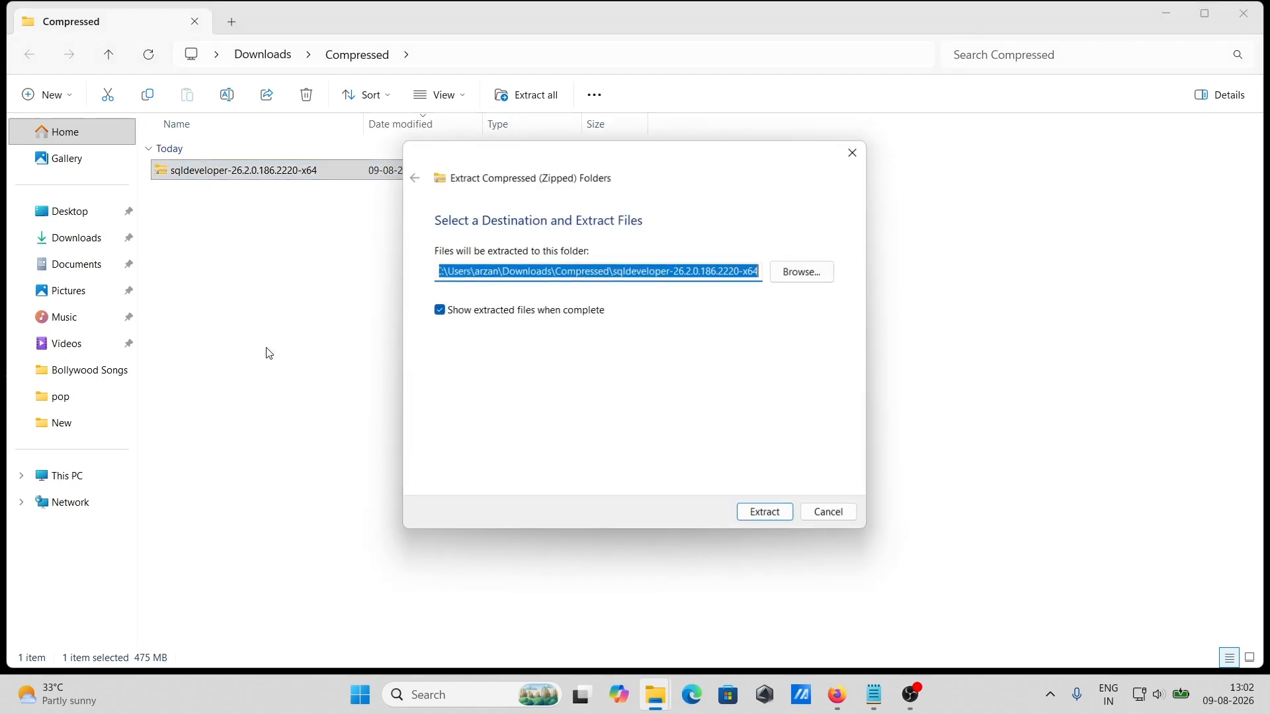
{"action": "left_click", "coordinate": [760, 515]}
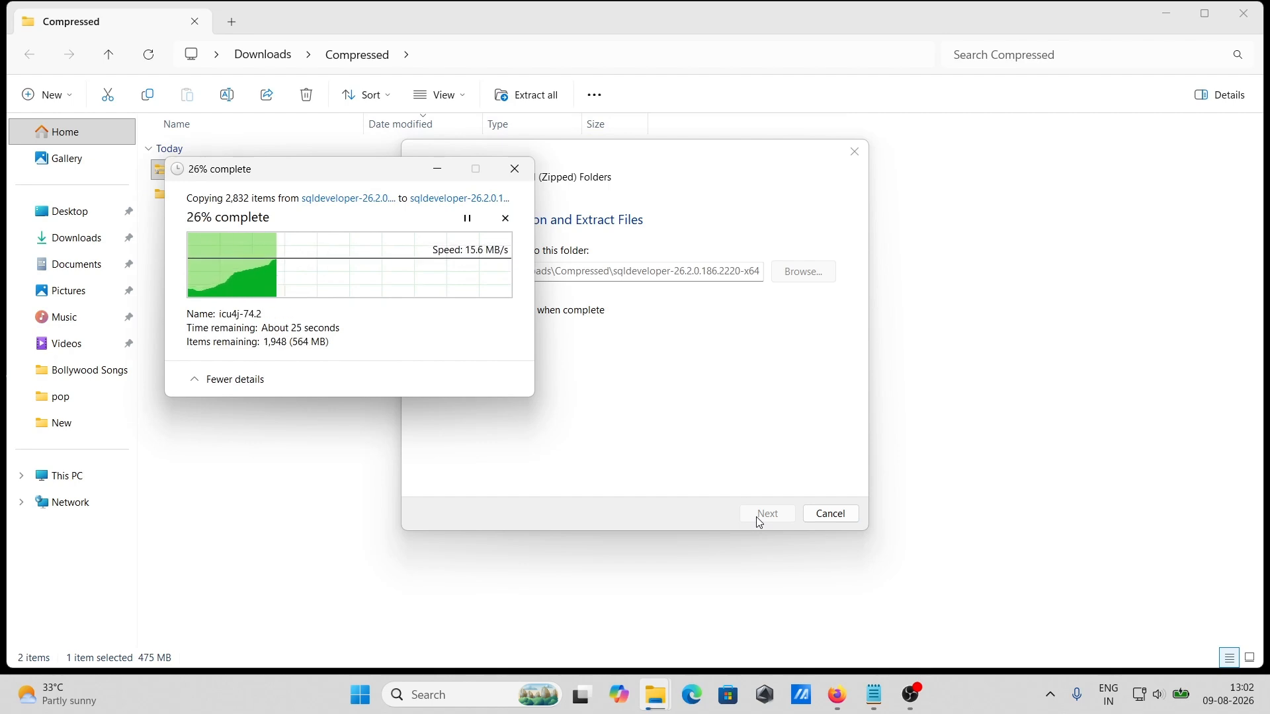
{"action": "left_click_drag", "start_coordinate": [373, 178], "coordinate": [391, 301]}
{"action": "left_click", "coordinate": [228, 171]}
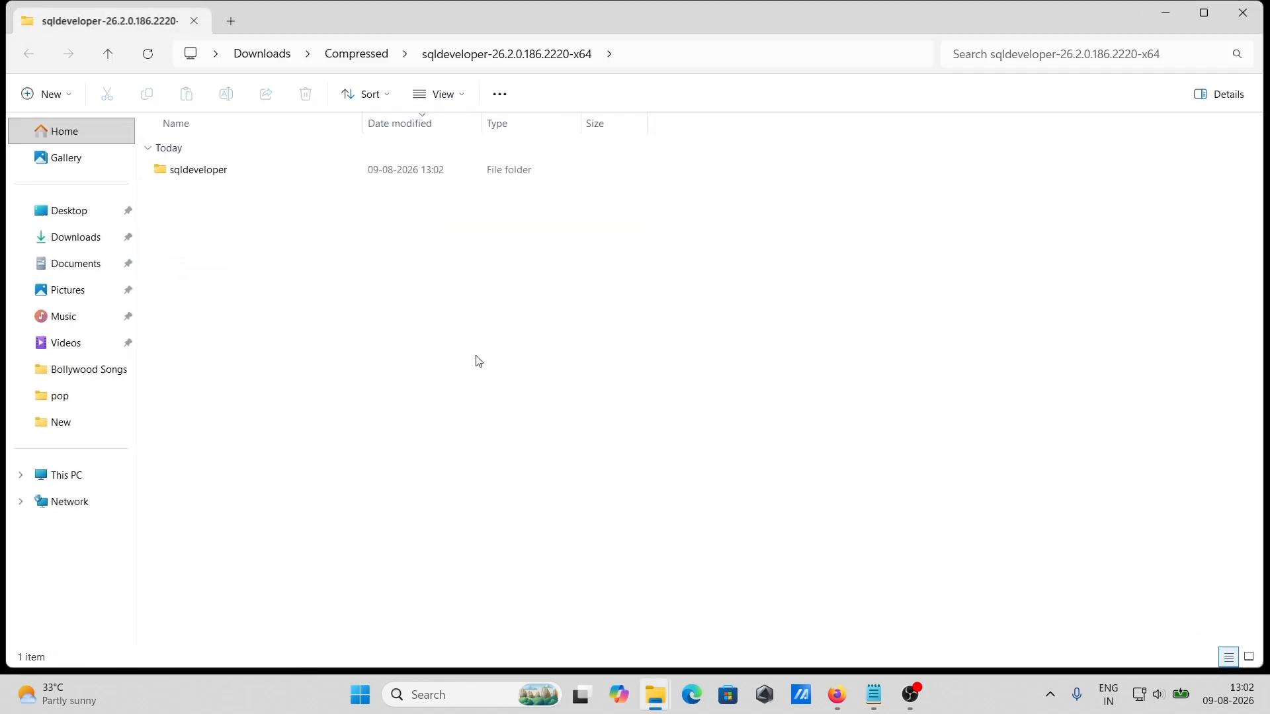
{"action": "left_click", "coordinate": [1242, 15]}
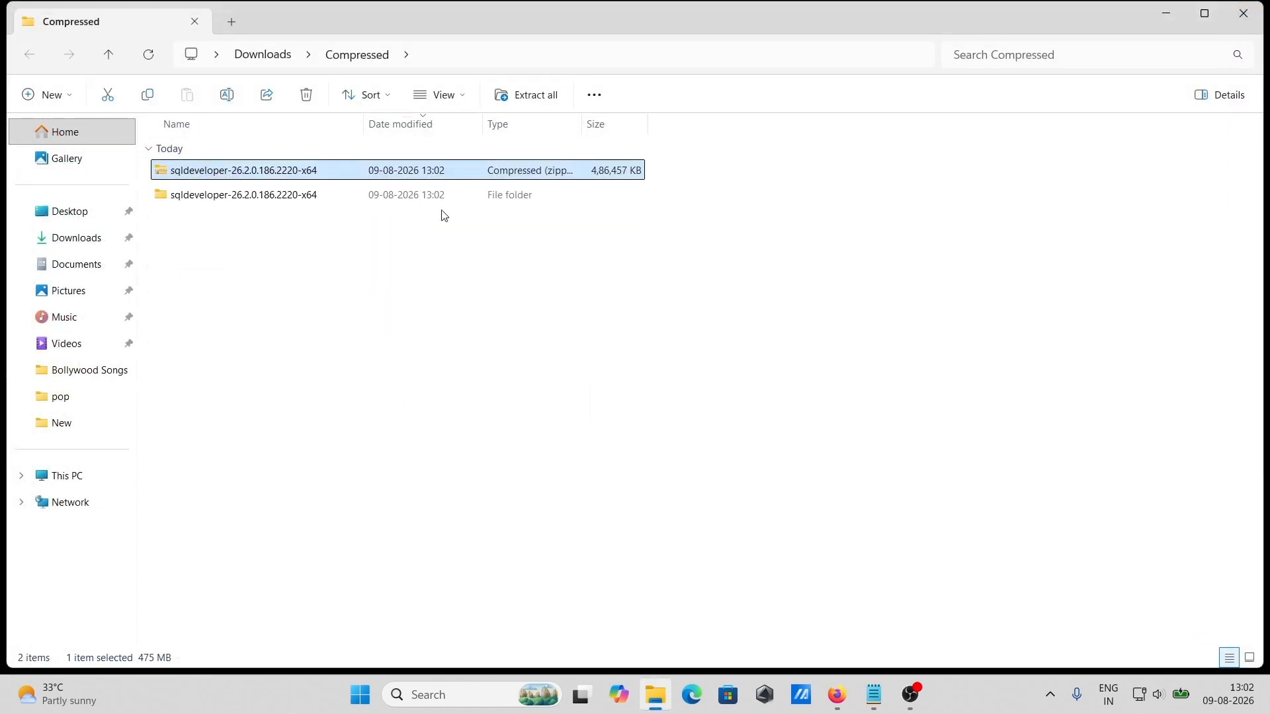
Step: Open the sqldeveloper folder inside the extracted sqldeveloper-26.2.0.186.2220-x64 folder
{"action": "left_click", "coordinate": [223, 202]}
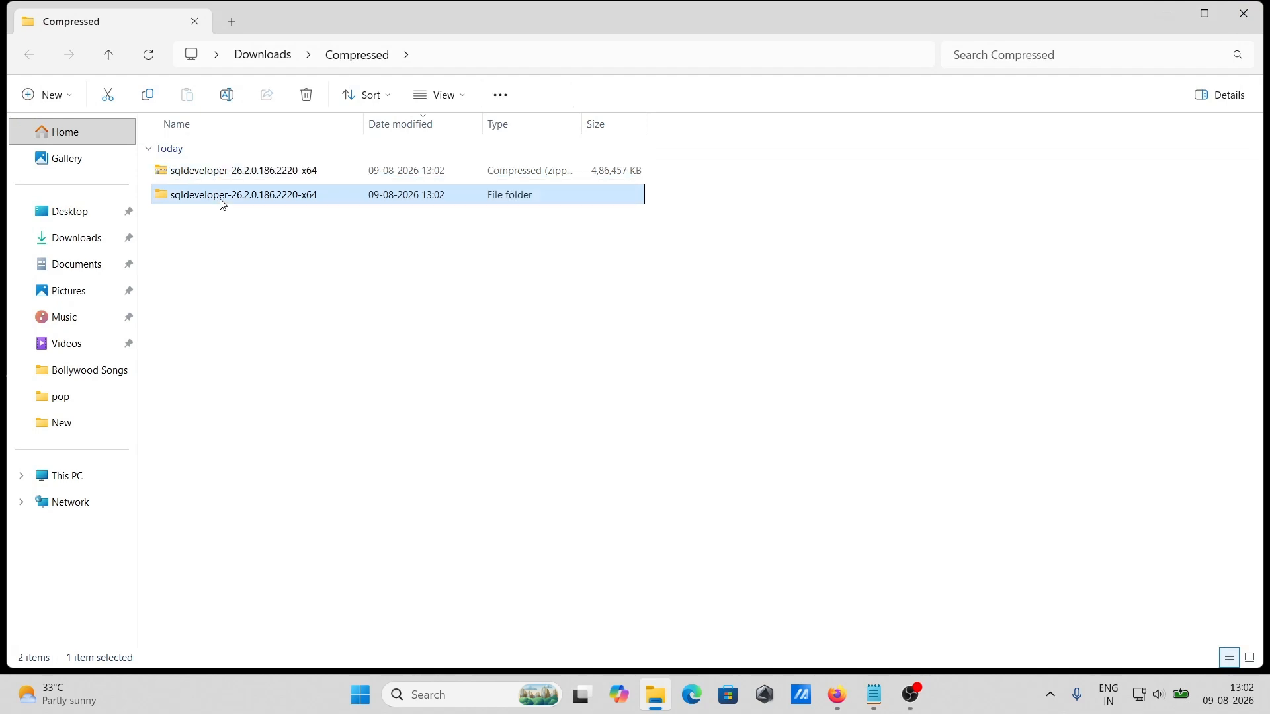
{"action": "double_click", "coordinate": [222, 201]}
{"action": "double_click", "coordinate": [189, 173]}
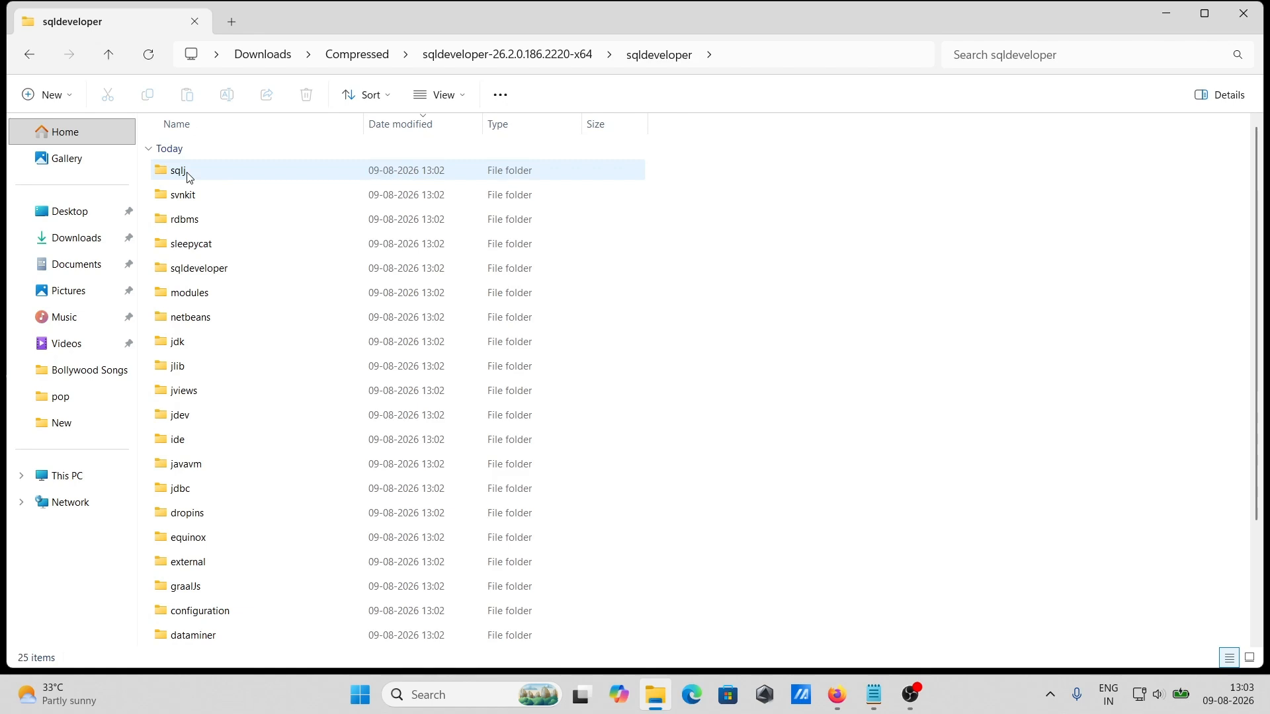
Step: Launch the sqldeveloper application from the extracted folder and decline importing preferences from a previous installation
{"action": "left_click", "coordinate": [185, 346]}
{"action": "key", "text": "Down"}
{"action": "key", "text": "Down"}
{"action": "key", "text": "Down"}
{"action": "key", "text": "Down"}
{"action": "key", "text": "Down"}
{"action": "key", "text": "Down"}
{"action": "key", "text": "Down"}
{"action": "key", "text": "Down"}
{"action": "key", "text": "Down"}
{"action": "key", "text": "Down"}
{"action": "key", "text": "Down"}
{"action": "key", "text": "Down"}
{"action": "key", "text": "Down"}
{"action": "key", "text": "Down"}
{"action": "key", "text": "Down"}
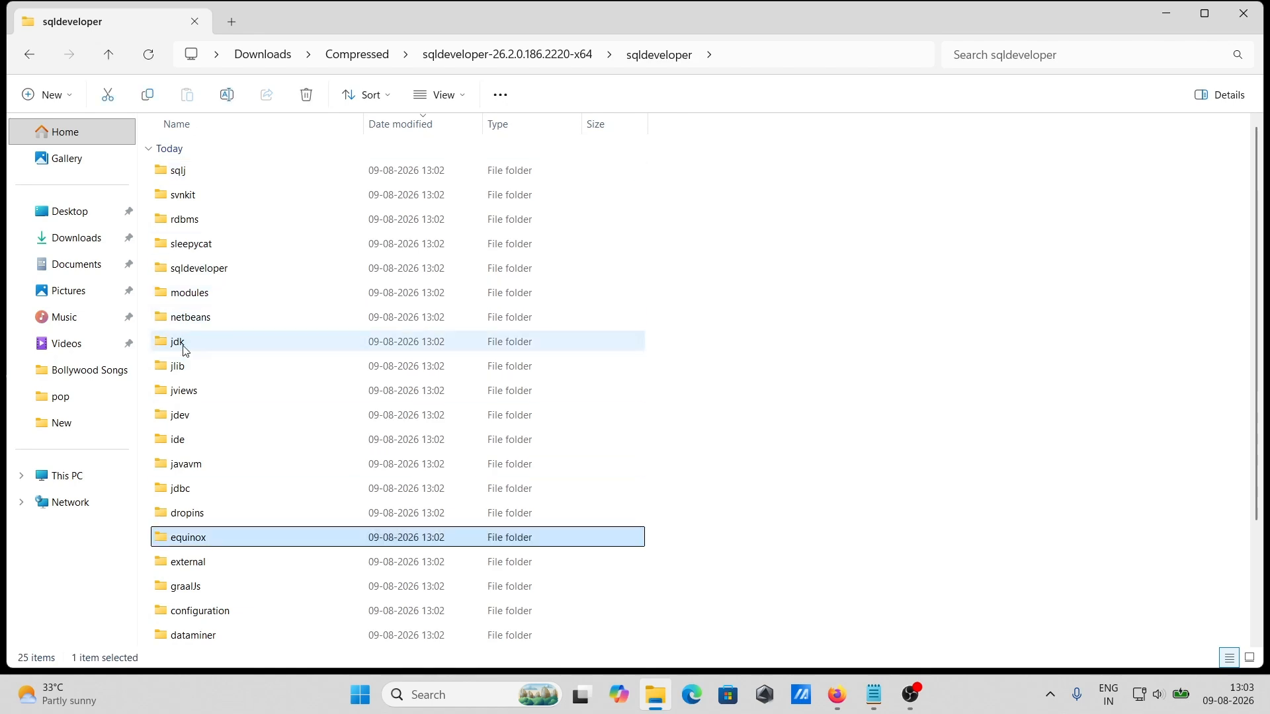
{"action": "key", "text": "Down"}
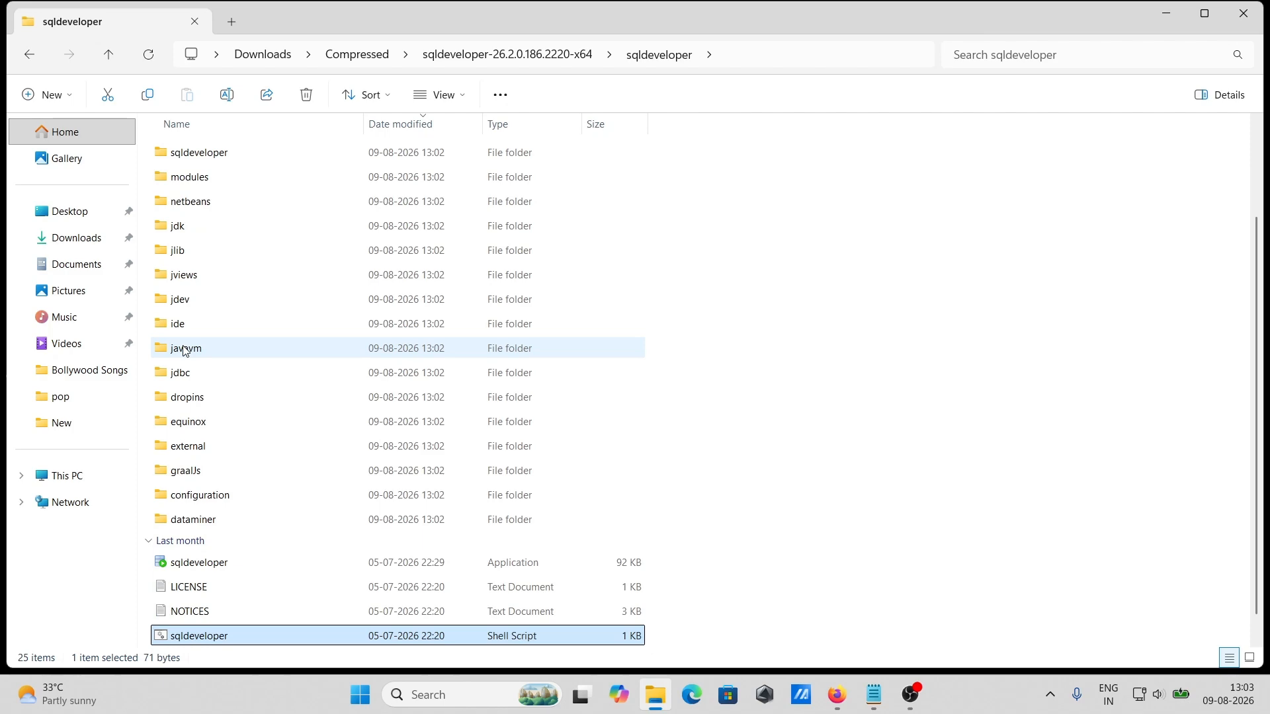
{"action": "left_click", "coordinate": [196, 565]}
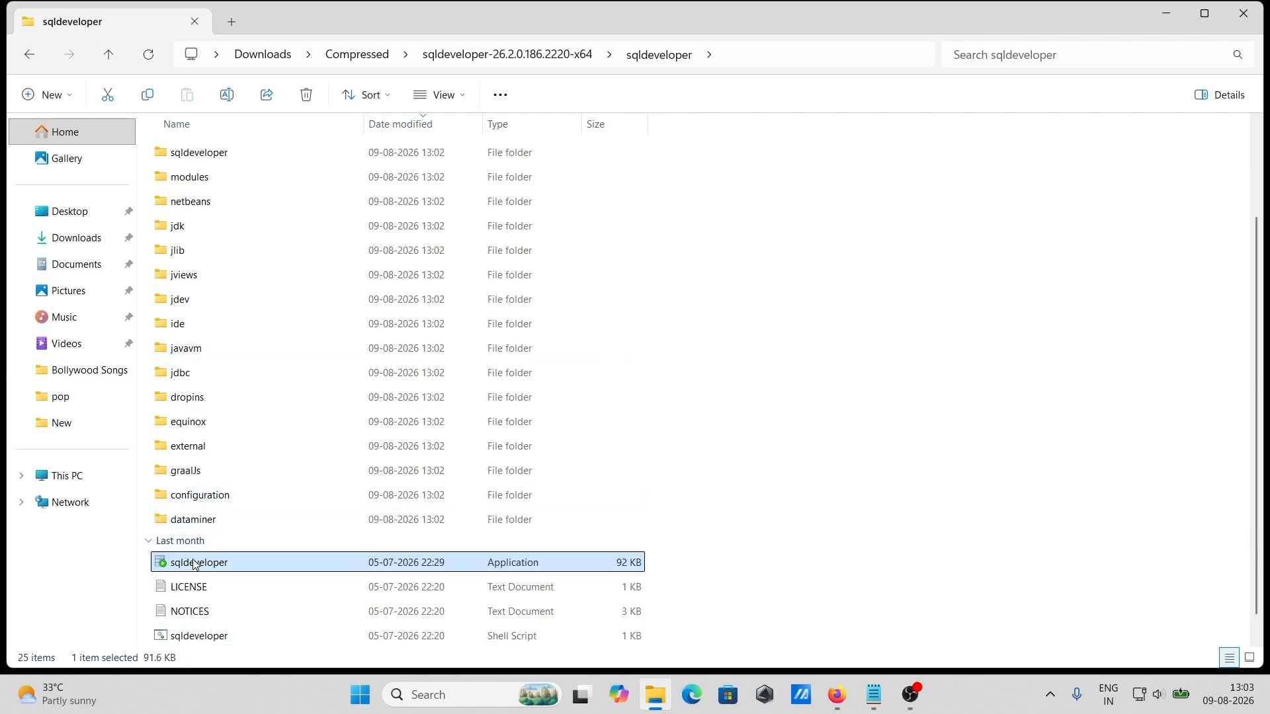
{"action": "left_click", "coordinate": [1166, 12]}
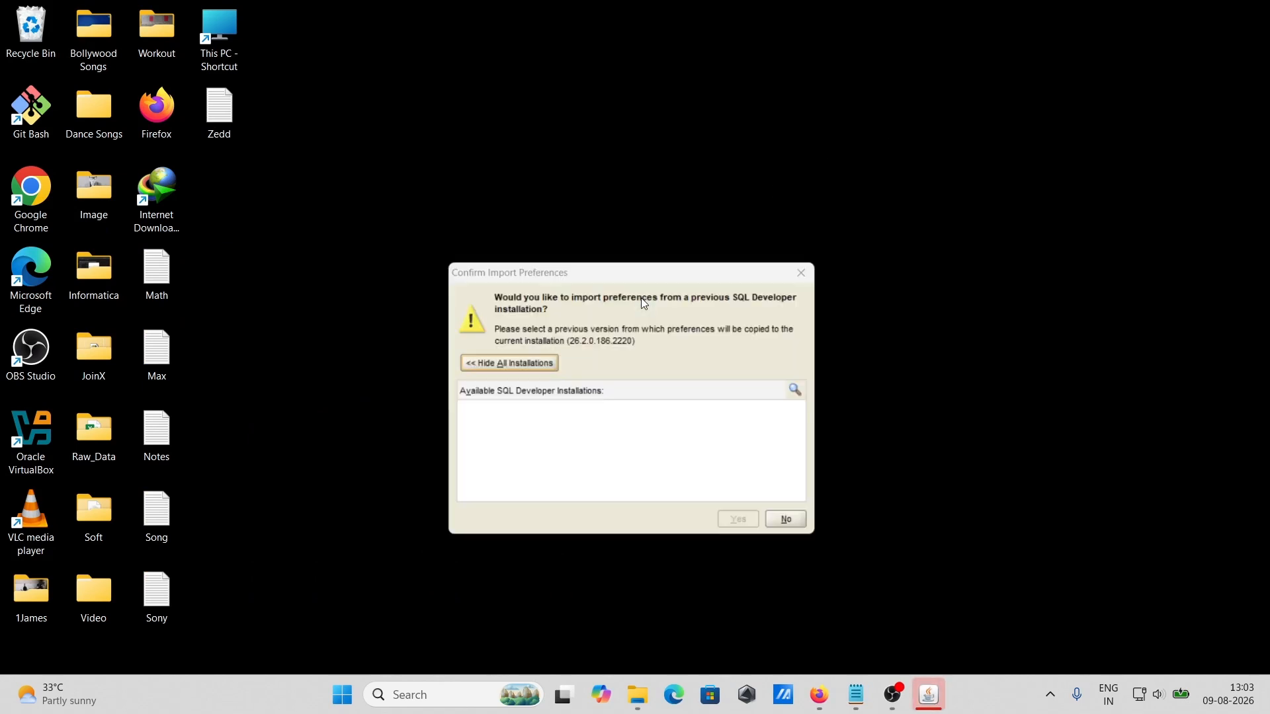
{"action": "left_click", "coordinate": [798, 528]}
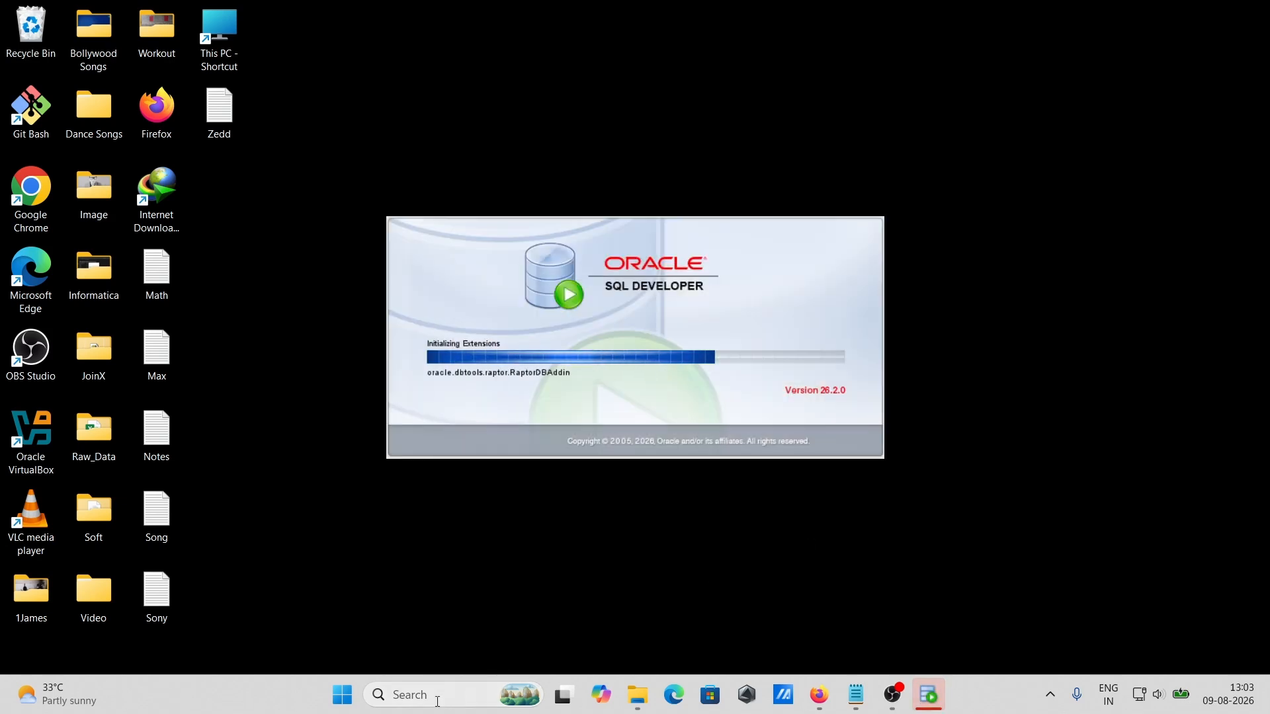
Step: Search Windows for SQL Plus, open it, and log in with user name hr and the account password
{"action": "left_click", "coordinate": [437, 701]}
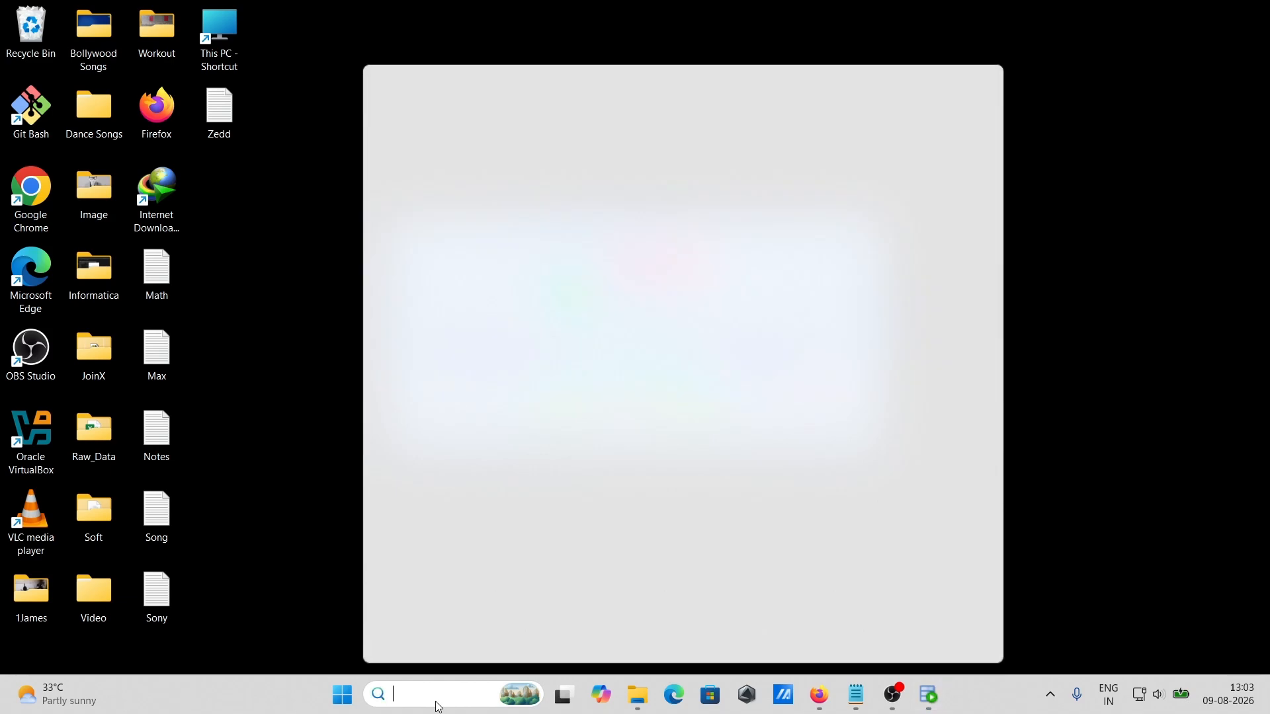
{"action": "type", "text": "sql"}
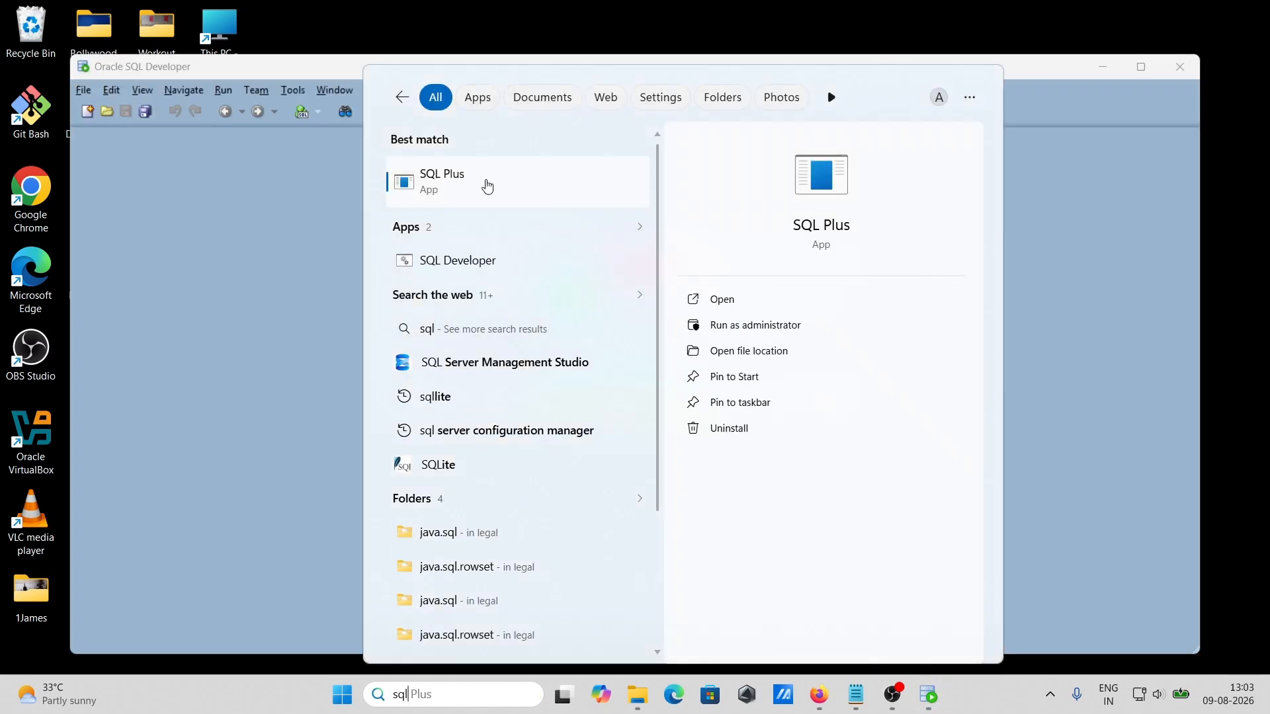
{"action": "left_click", "coordinate": [435, 189]}
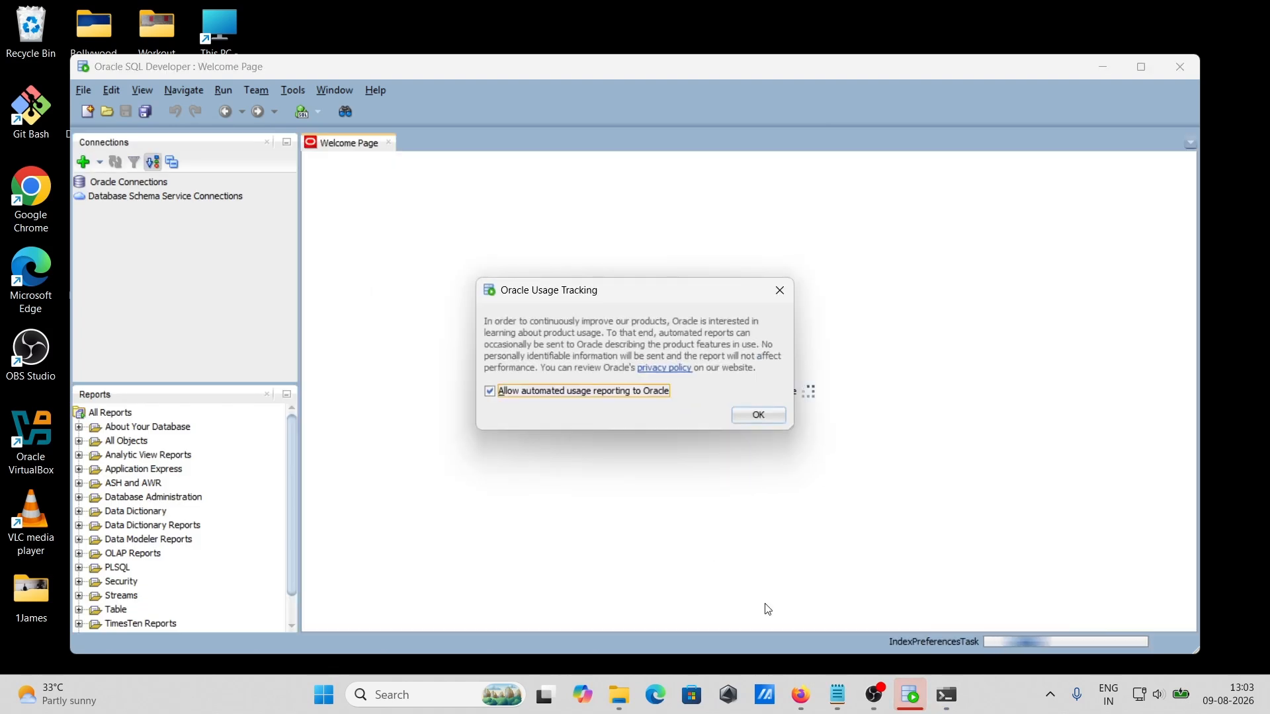
{"action": "left_click", "coordinate": [963, 695]}
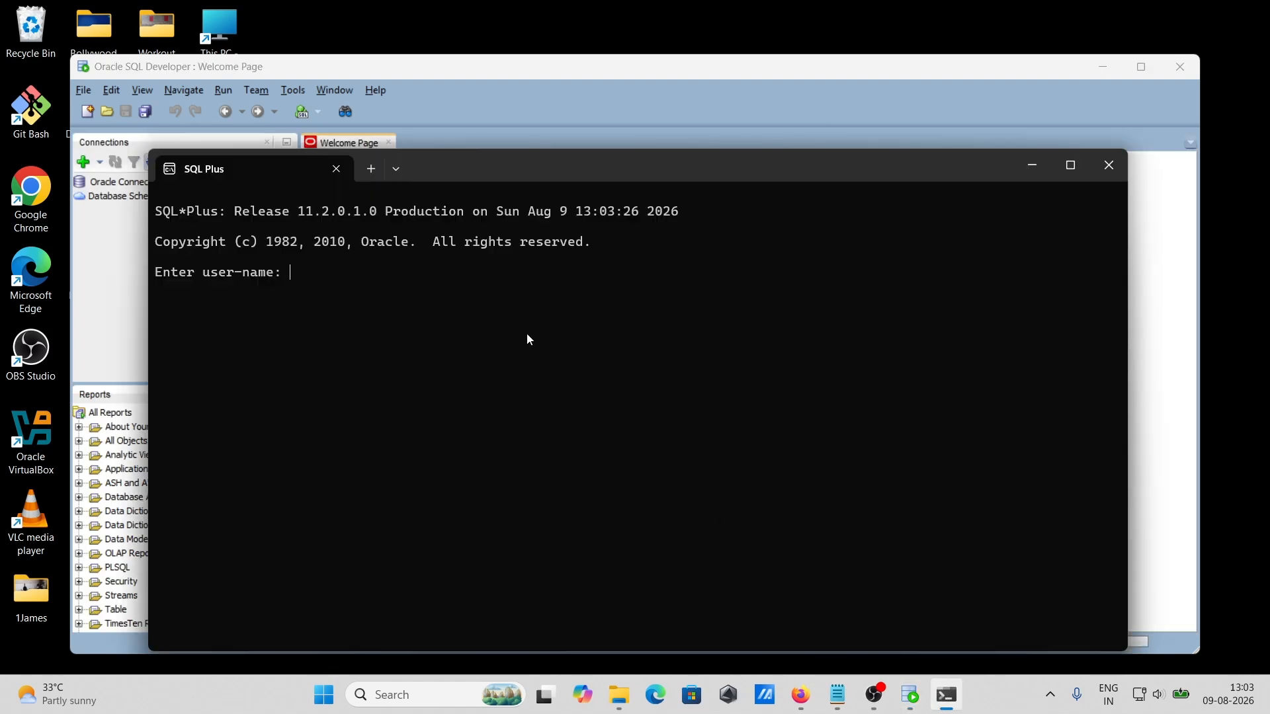
{"action": "type", "text": "hr"}
{"action": "key", "text": "Return"}
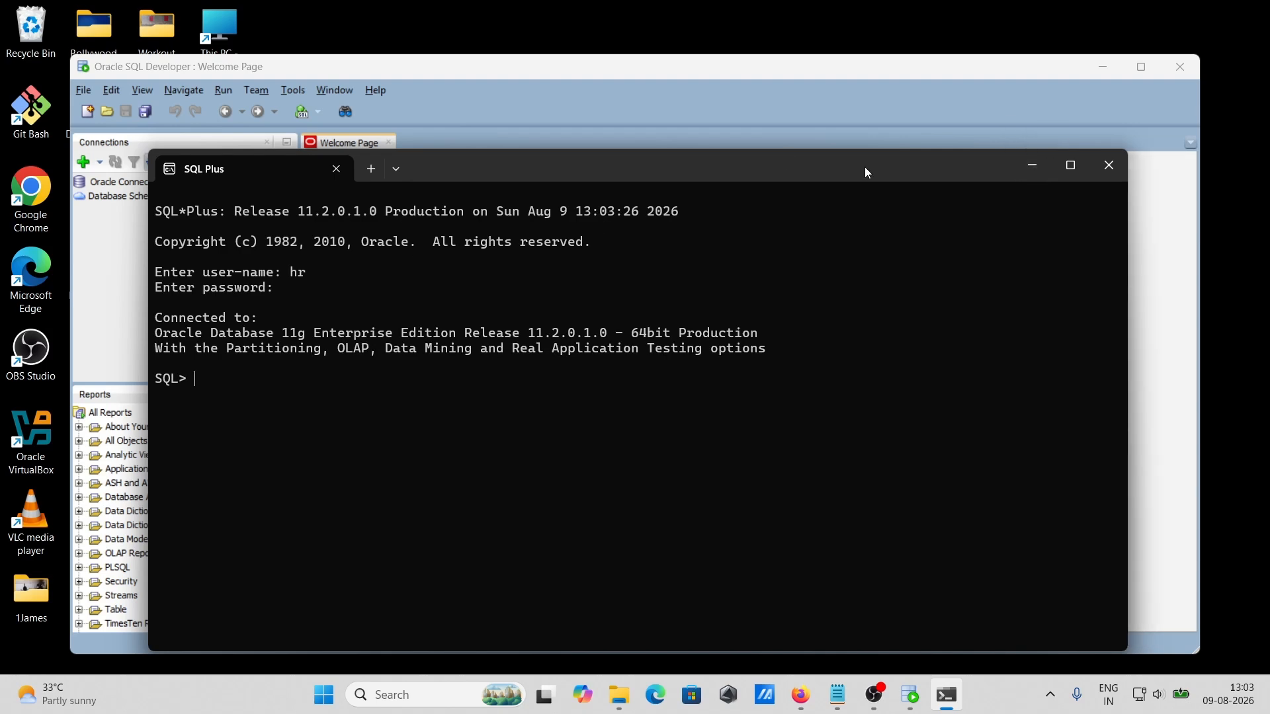
Step: Return to SQL Developer, opt out of automated usage reporting to Oracle, and maximize the window
{"action": "left_click", "coordinate": [1032, 168]}
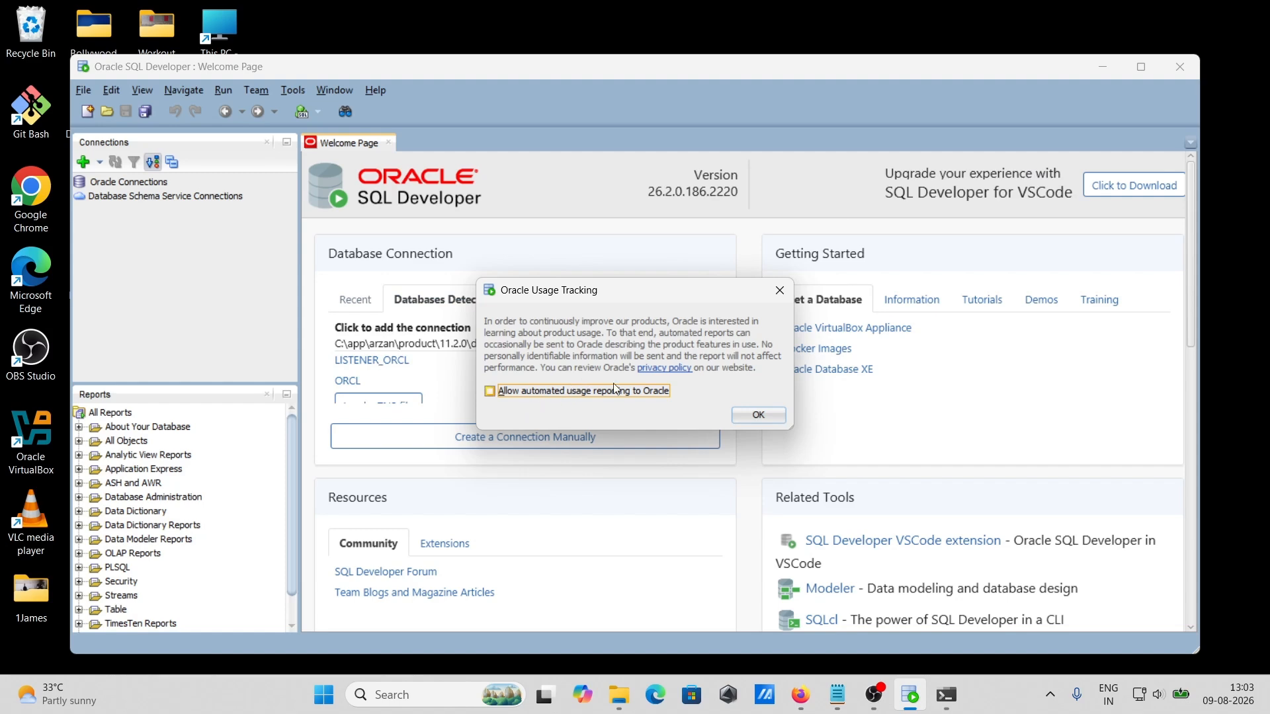
{"action": "left_click", "coordinate": [759, 414]}
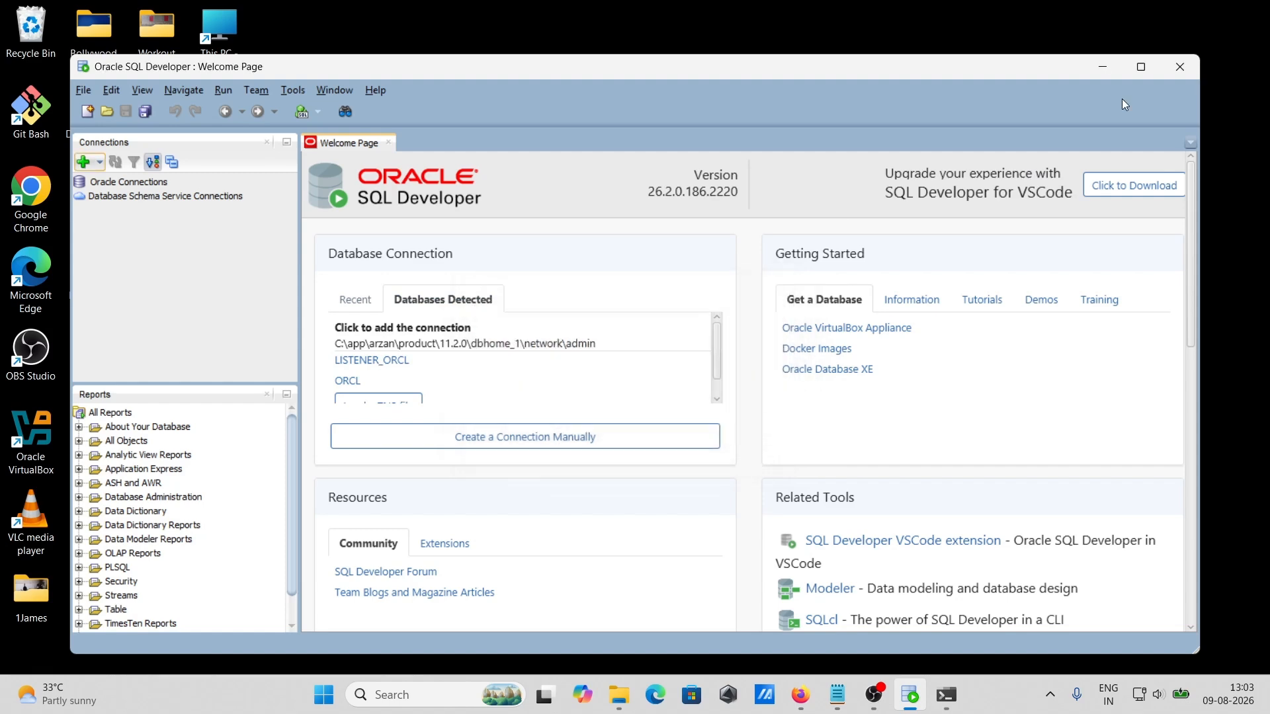
{"action": "left_click", "coordinate": [1140, 68]}
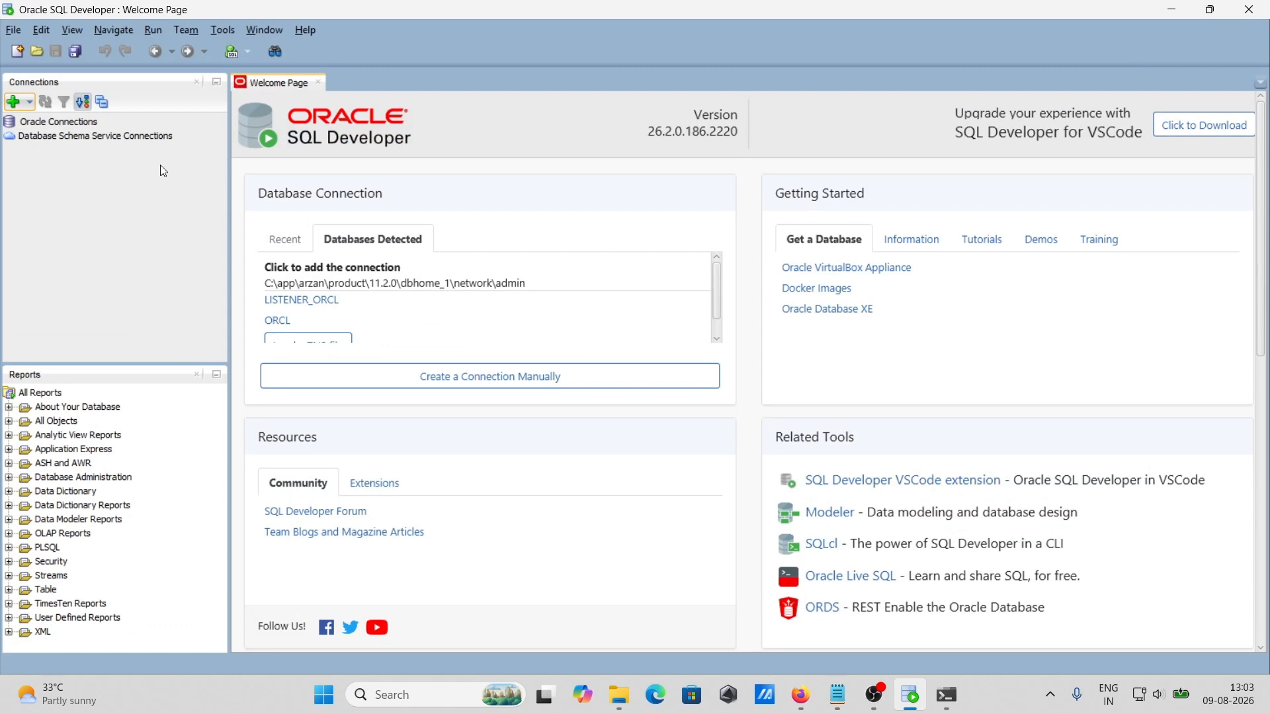
Step: Create an Oracle connection named HR_Conn on localhost port 1521 with the username and password, test it, and connect
{"action": "left_click", "coordinate": [11, 103]}
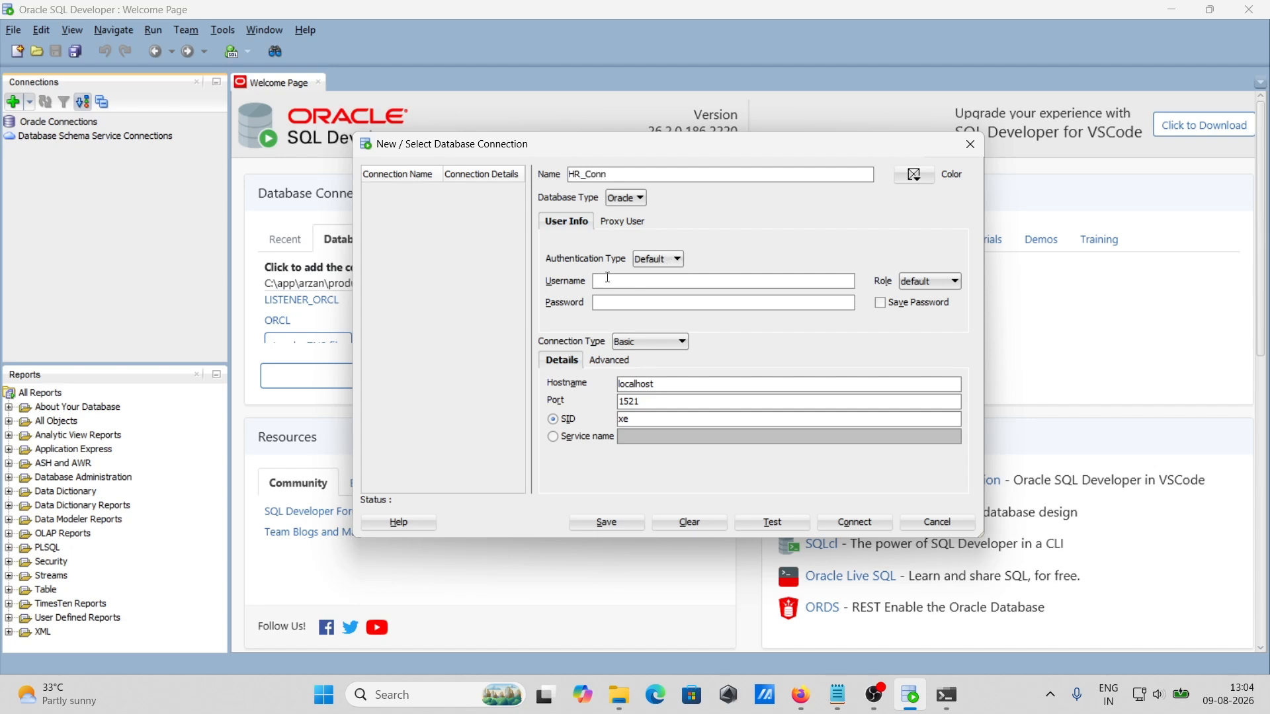
{"action": "key", "text": "Tab"}
{"action": "left_click", "coordinate": [616, 303]}
{"action": "left_click", "coordinate": [785, 518]}
{"action": "left_click", "coordinate": [842, 519]}
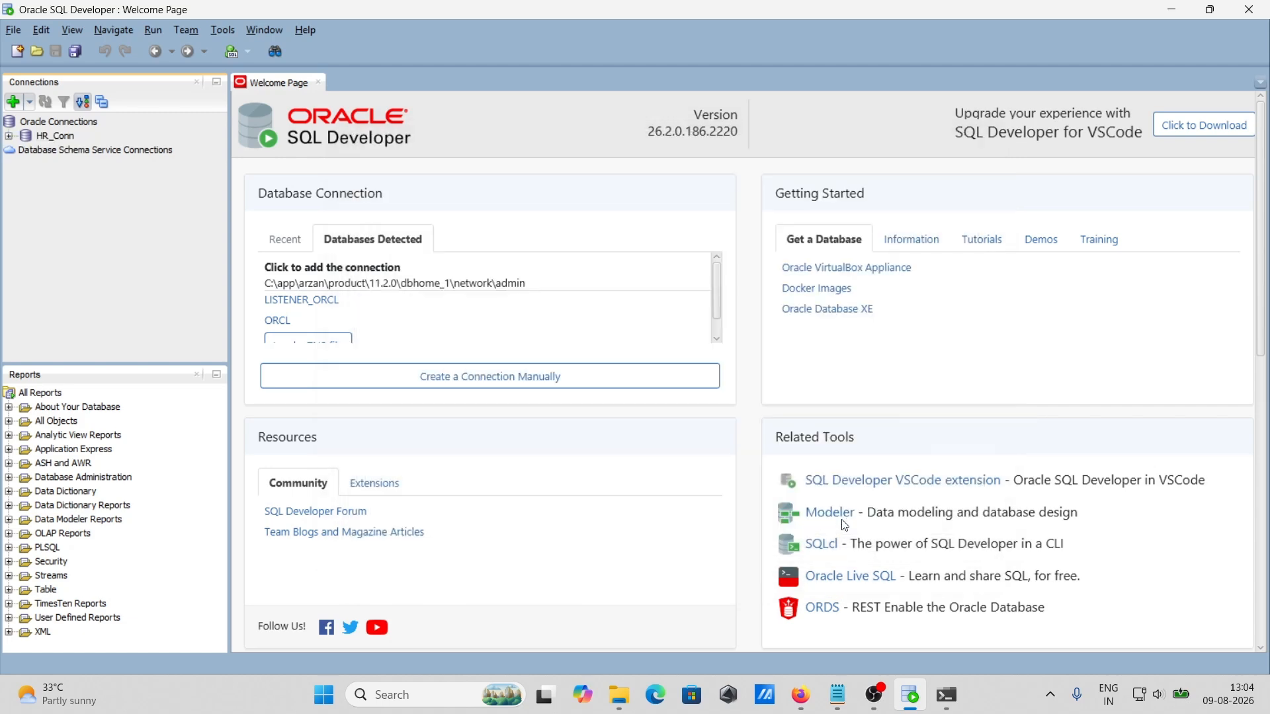
Step: Expand the HR_Conn connection and its Tables node in the connections tree
{"action": "left_click", "coordinate": [8, 137]}
{"action": "left_click", "coordinate": [26, 152]}
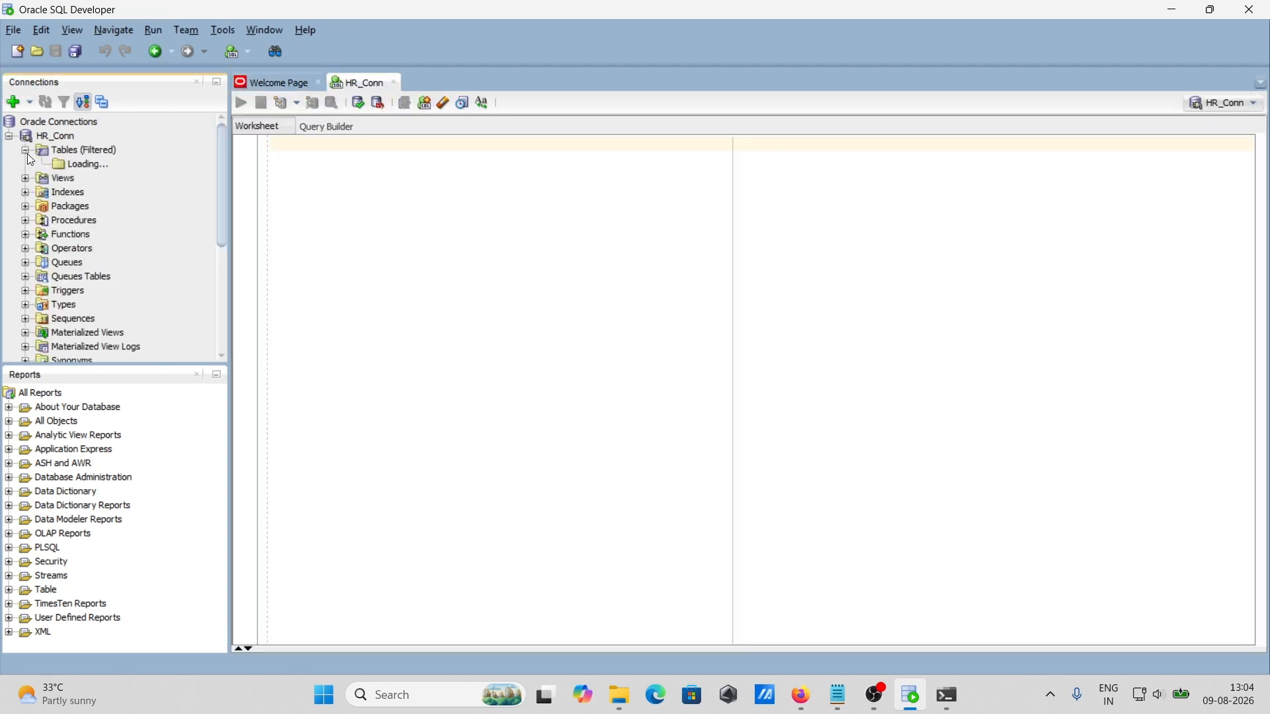
Step: Write the query "select * from employees;" in the HR_Conn worksheet and run it
{"action": "left_click", "coordinate": [309, 197]}
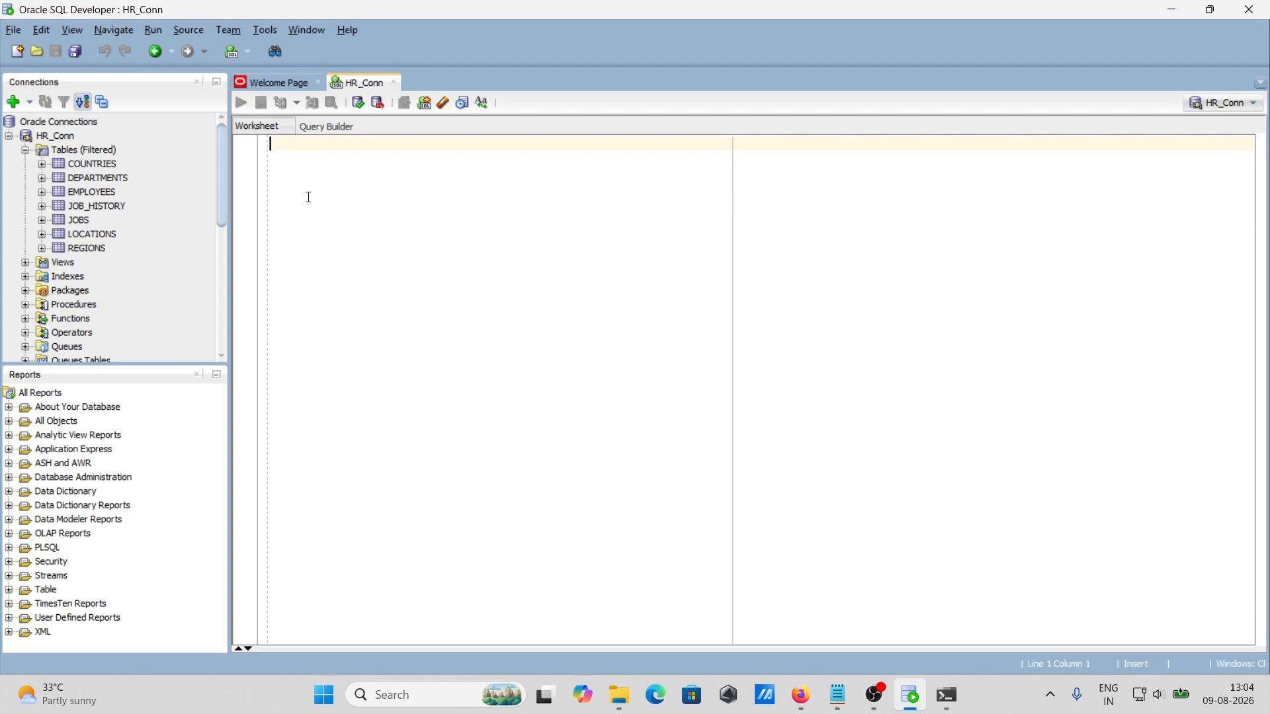
{"action": "type", "text": "sele"}
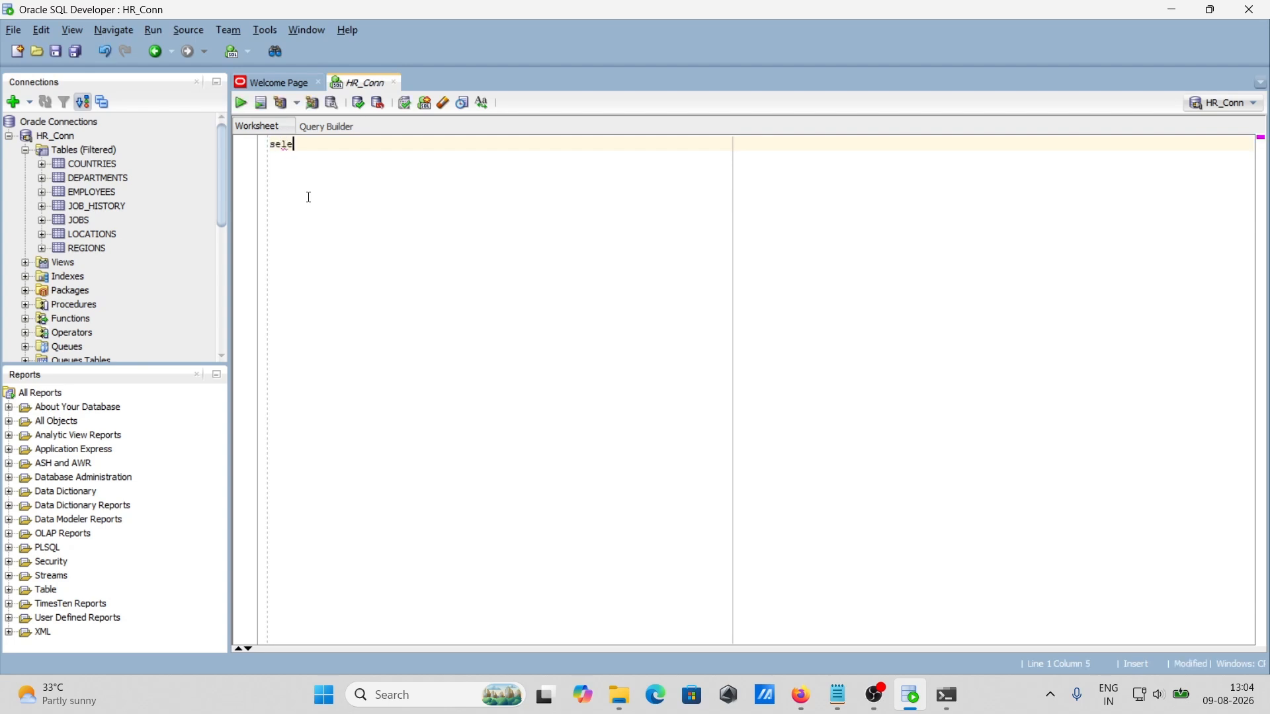
{"action": "type", "text": "ct * from employ"}
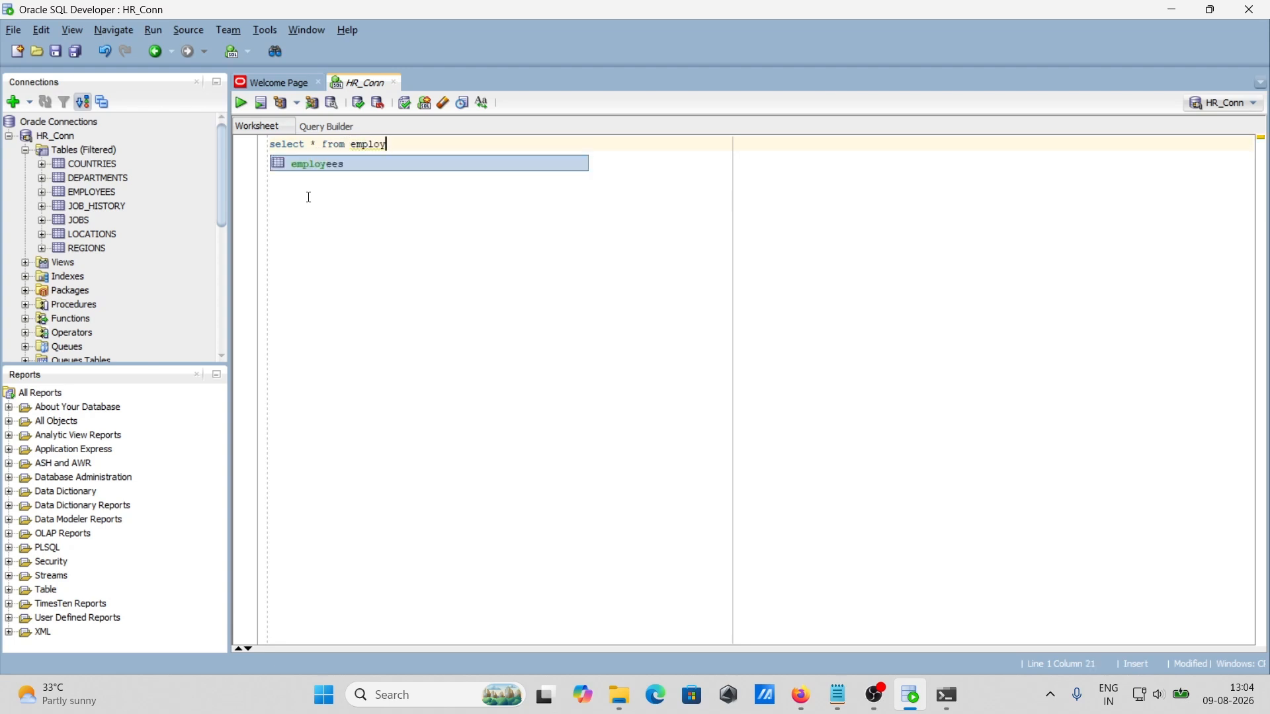
{"action": "key", "text": "Escape"}
{"action": "key", "text": "Return"}
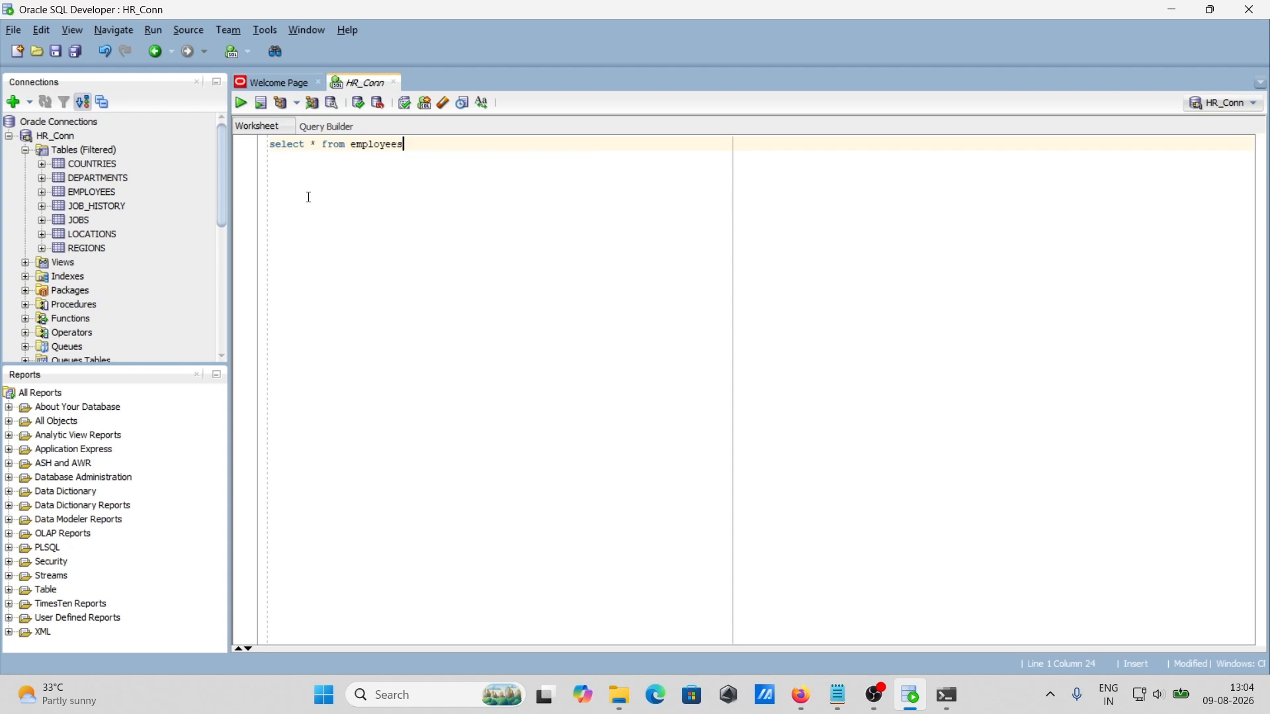
{"action": "left_click", "coordinate": [242, 103]}
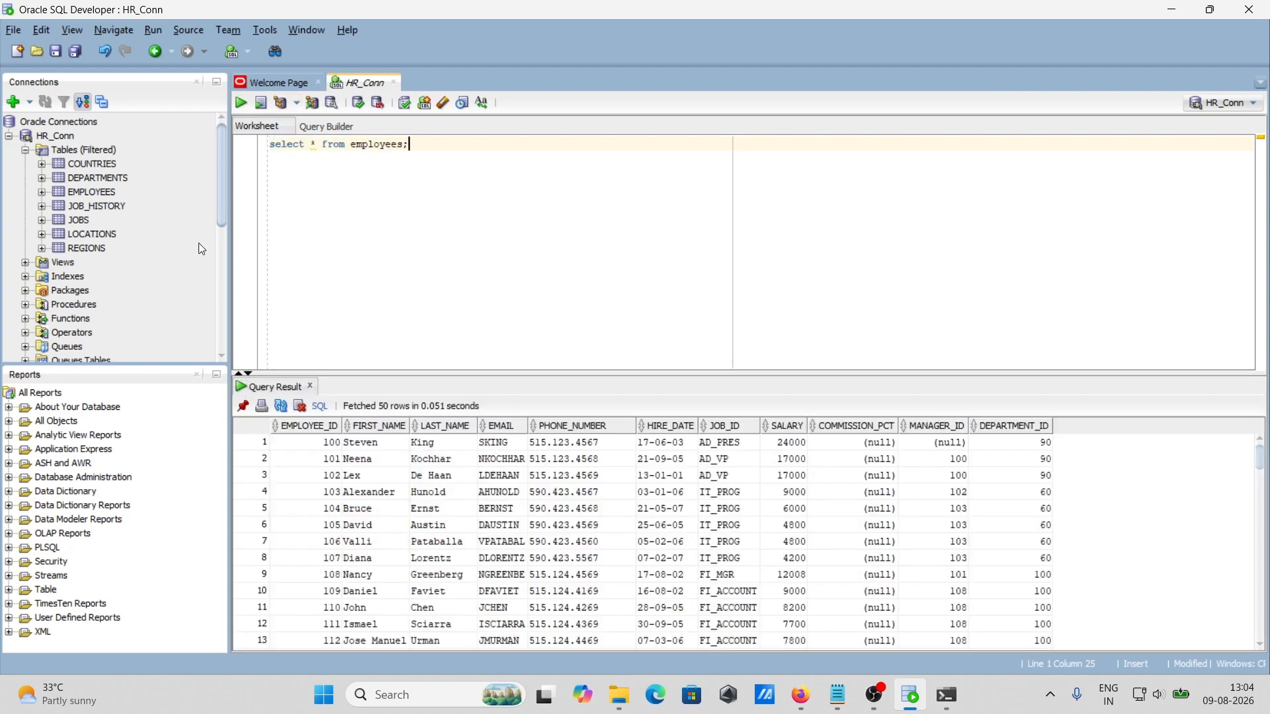
Step: Start a new Oracle database connection named Scott_conn with username scott and enter the account password
{"action": "left_click", "coordinate": [15, 102]}
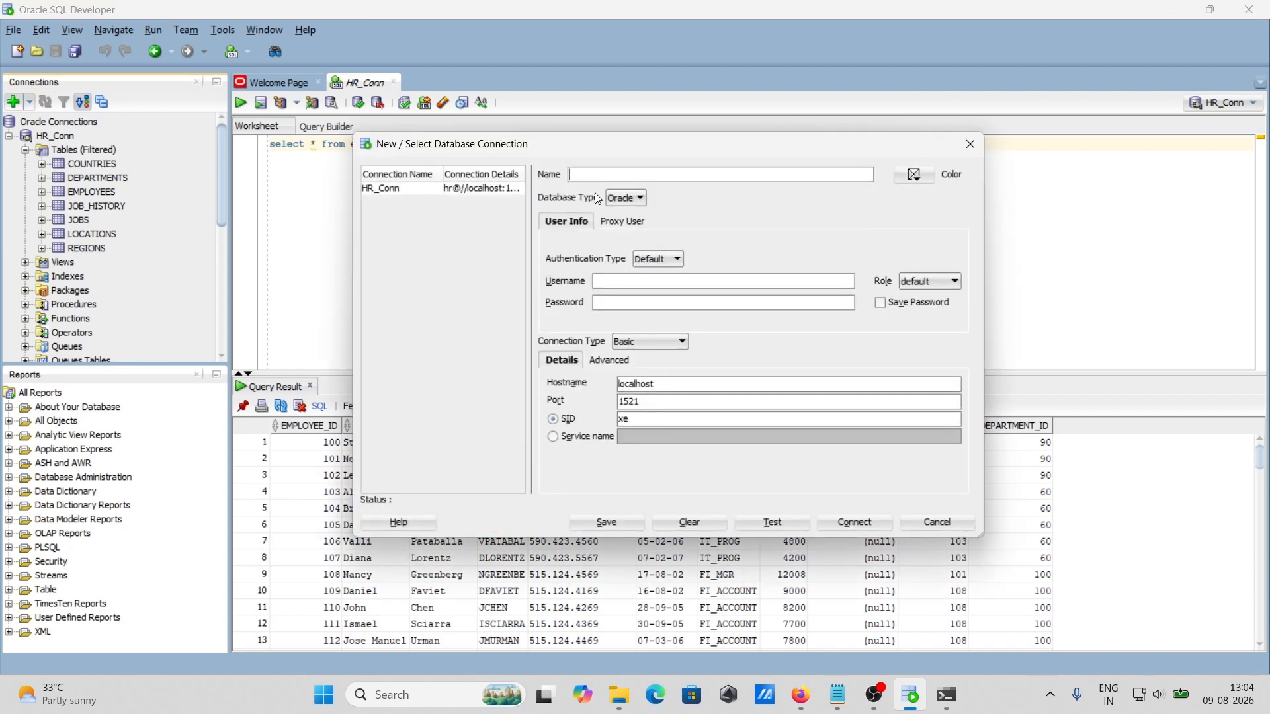
{"action": "type", "text": "Scott+"}
{"action": "key", "text": "BackSpace"}
{"action": "type", "text": "_conn"}
{"action": "left_click", "coordinate": [617, 281]}
{"action": "type", "text": "scott"}
{"action": "key", "text": "Tab"}
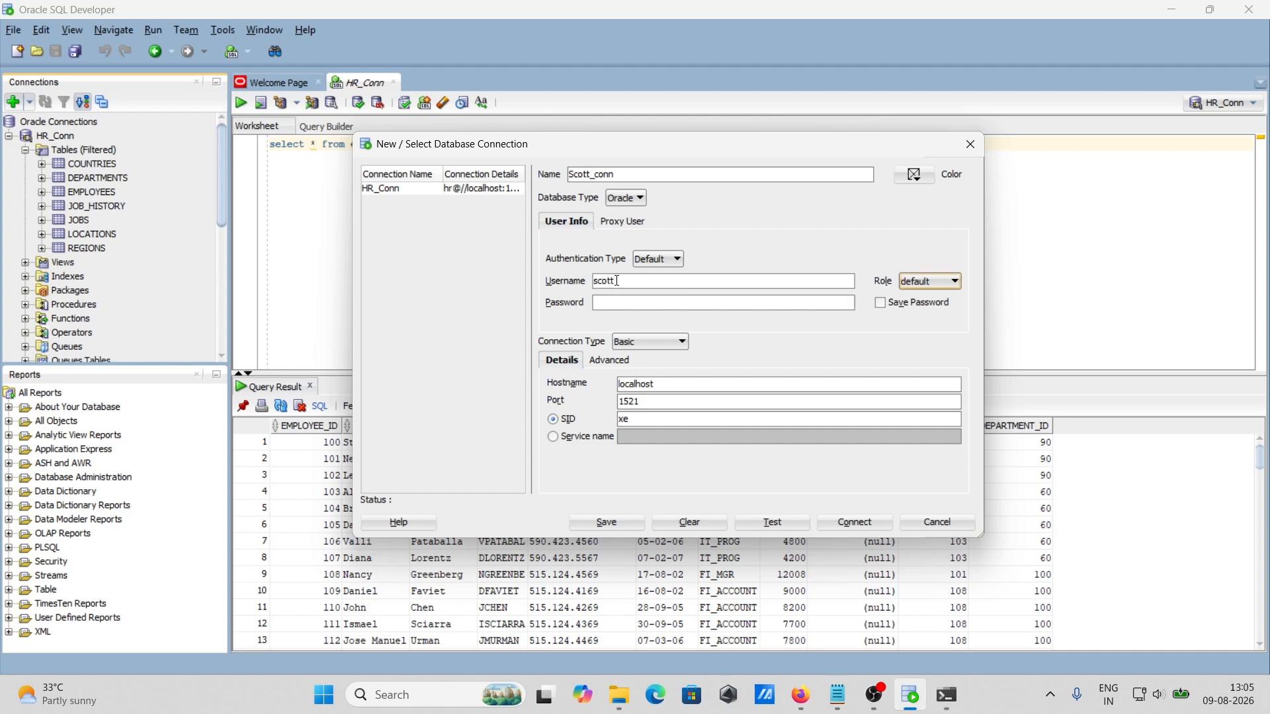
{"action": "left_click", "coordinate": [630, 303]}
{"action": "type", "text": "tiger"}
Step: Set the new connection's SID to orcl, test the connection, and connect
{"action": "left_click", "coordinate": [638, 418]}
{"action": "key", "text": "BackSpace"}
{"action": "key", "text": "BackSpace"}
{"action": "type", "text": "orcl"}
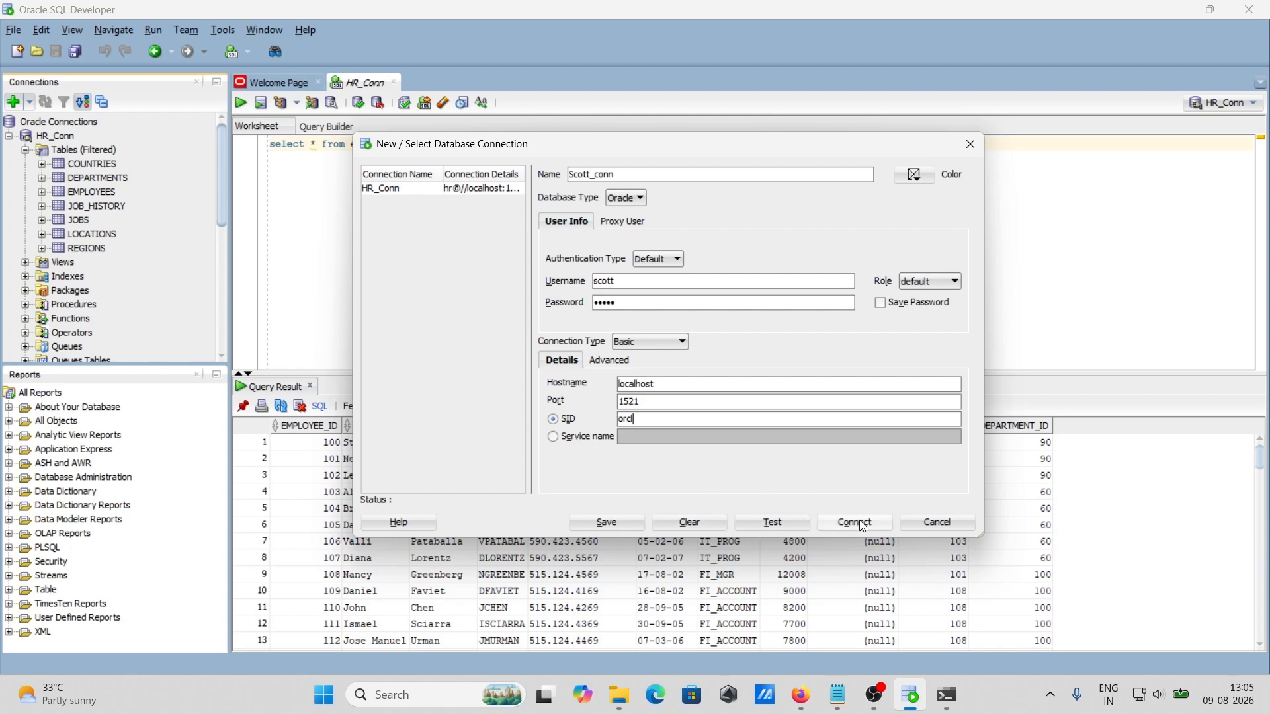
{"action": "left_click", "coordinate": [772, 524]}
{"action": "left_click", "coordinate": [855, 525]}
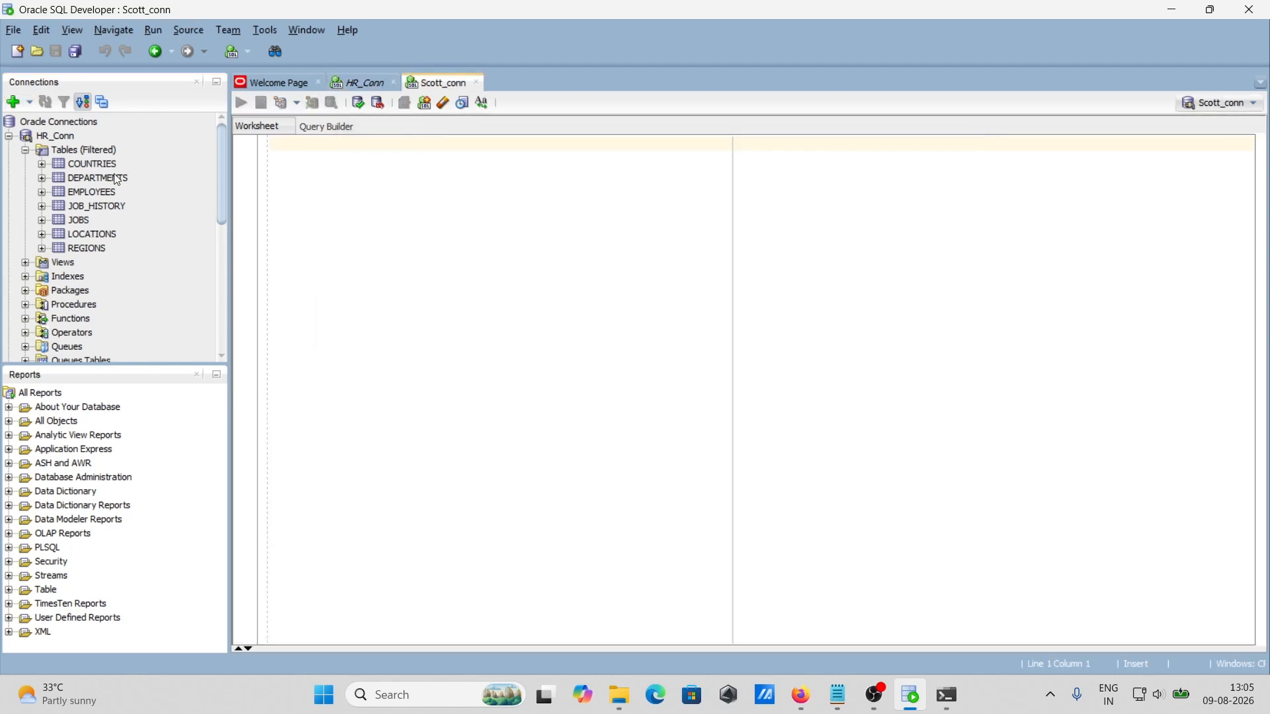
Step: Collapse HR_Conn, expand the Scott_conn connection and its Tables node, and place the cursor in the Scott_conn worksheet
{"action": "left_click", "coordinate": [8, 135]}
{"action": "left_click", "coordinate": [9, 150]}
{"action": "left_click", "coordinate": [26, 164]}
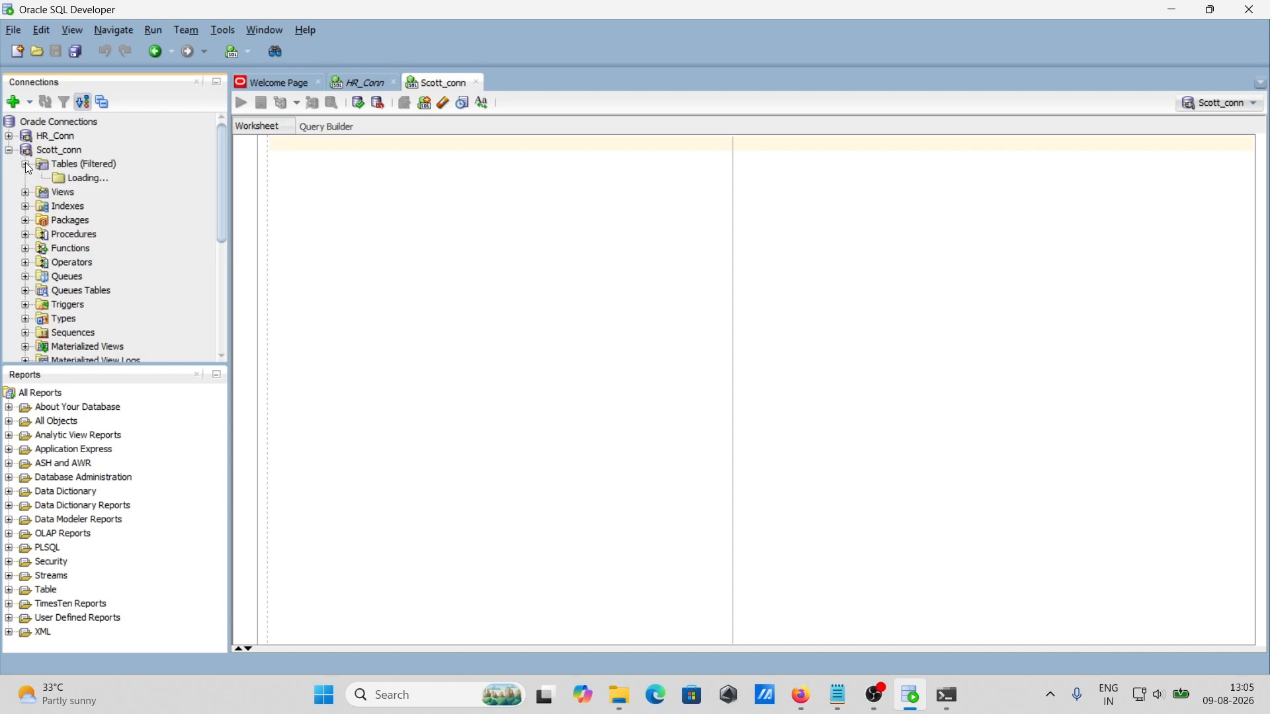
{"action": "left_click", "coordinate": [414, 222]}
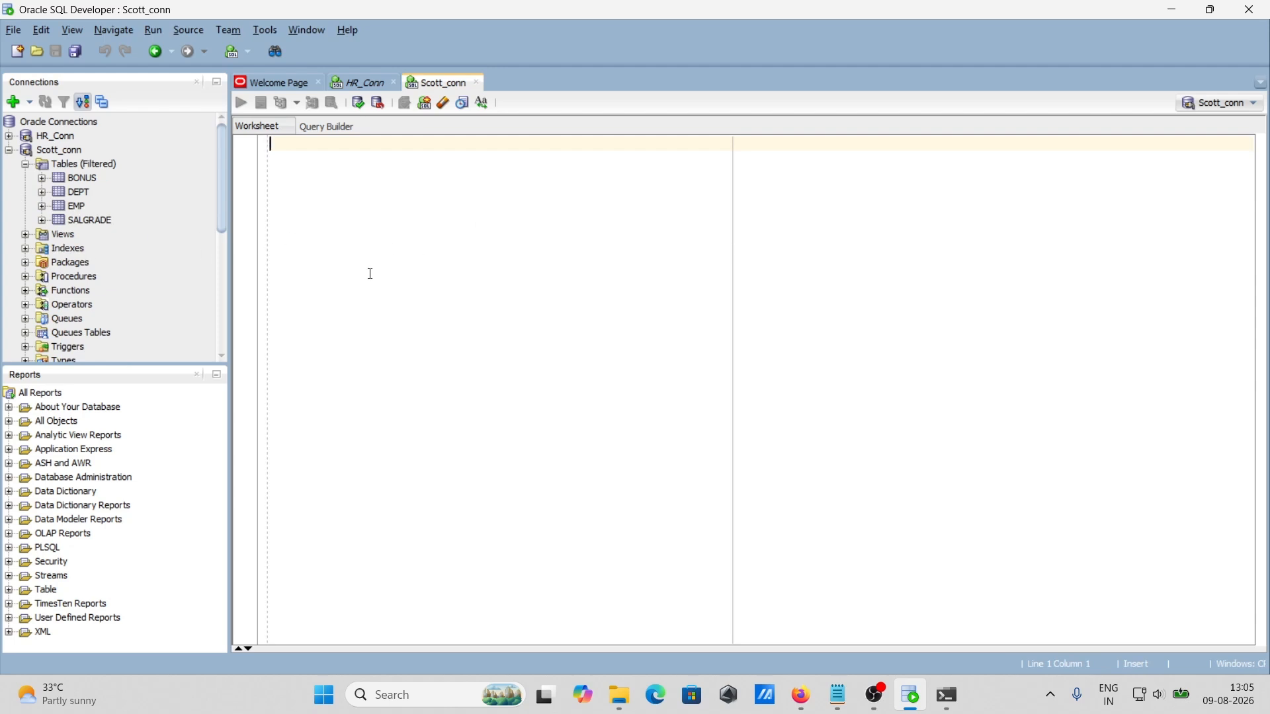
Step: Switch to the Zedd.txt note in Notepad
{"action": "left_click", "coordinate": [838, 696]}
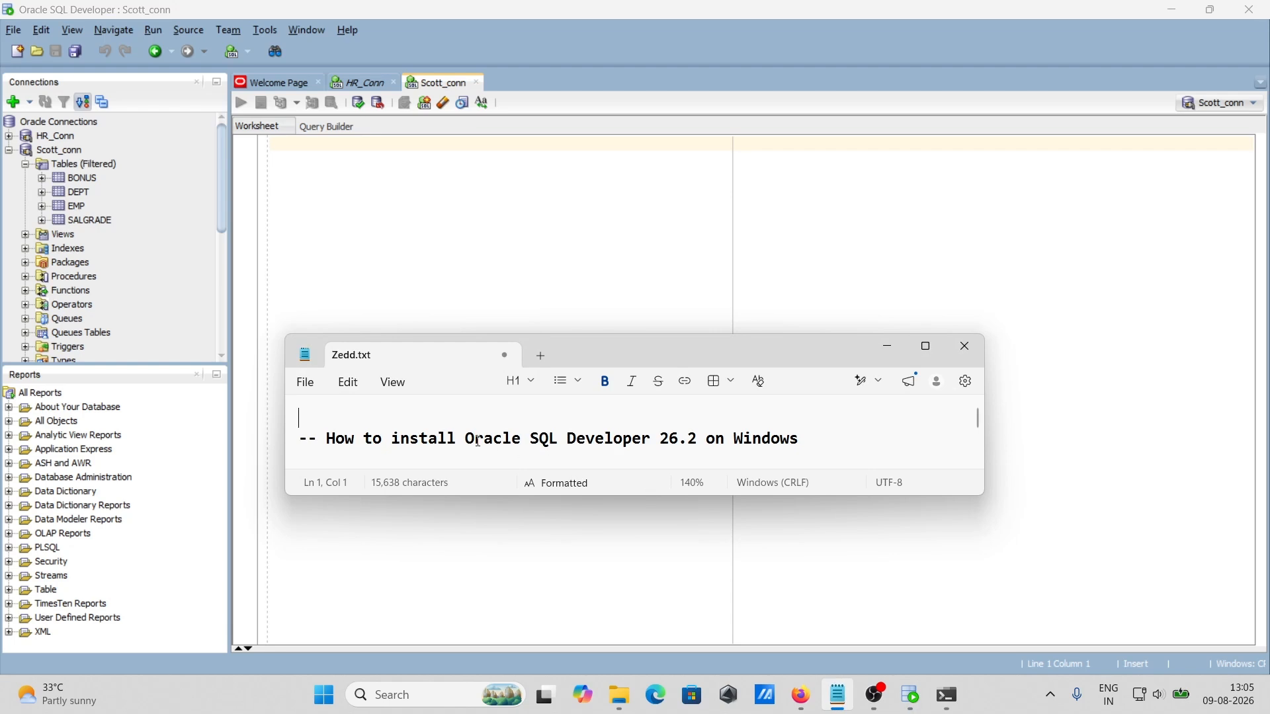